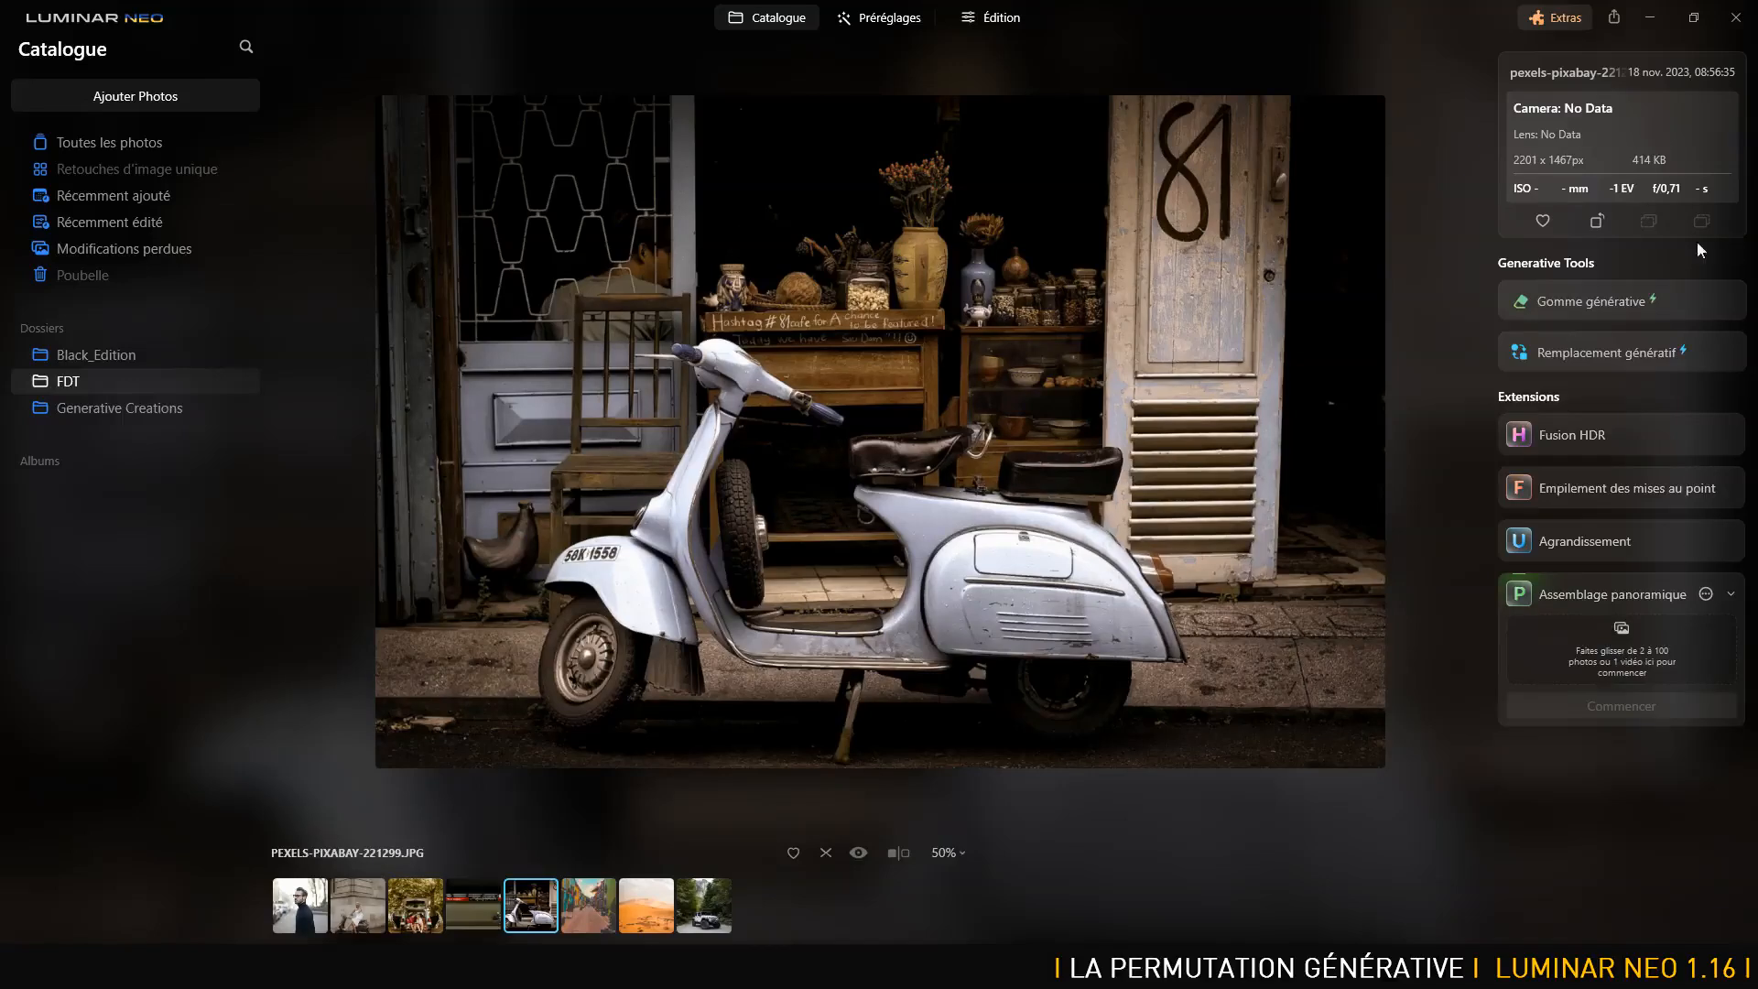
- Mask the area above the scooter's back seat with Generative Replace and generate 'chat blanc'
left_click(1590, 348)
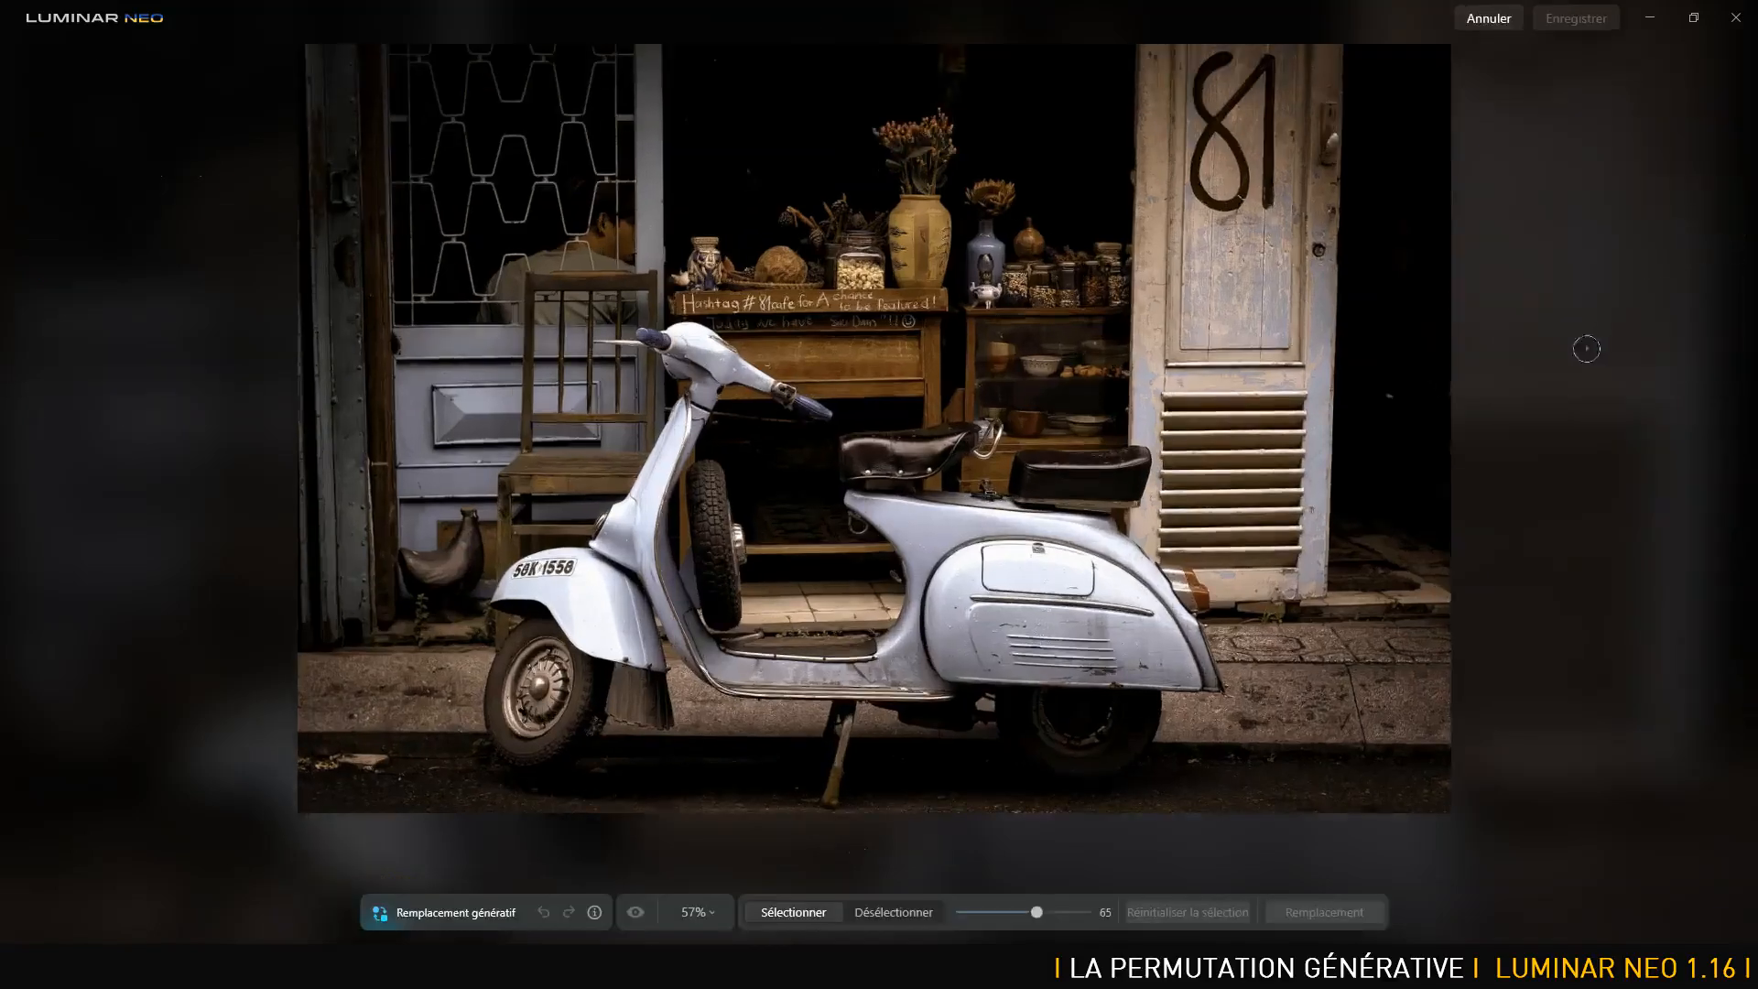
mouse_move(1078, 427)
left_mouse_down()
mouse_move(1035, 425)
mouse_move(1155, 443)
mouse_move(1135, 412)
mouse_move(1130, 289)
mouse_move(1076, 284)
mouse_move(1015, 423)
mouse_move(1052, 442)
mouse_move(1094, 357)
mouse_move(1052, 410)
mouse_move(1074, 382)
left_mouse_up()
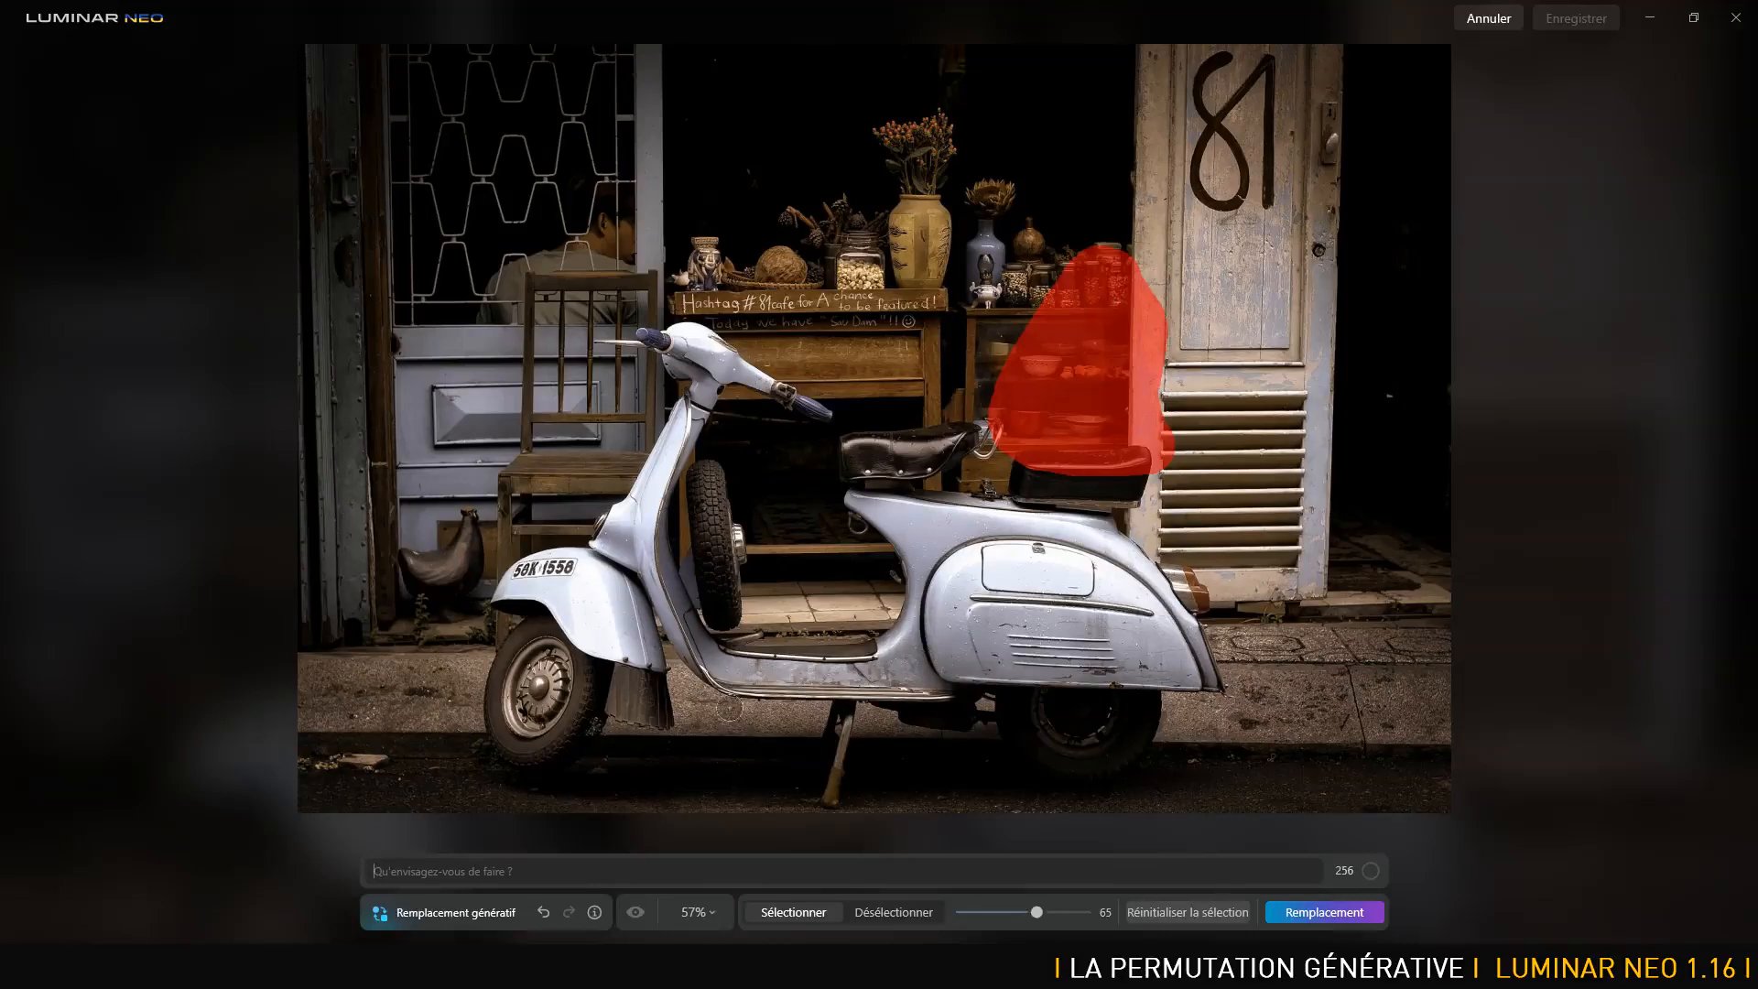
left_click(517, 871)
type("chat blanc")
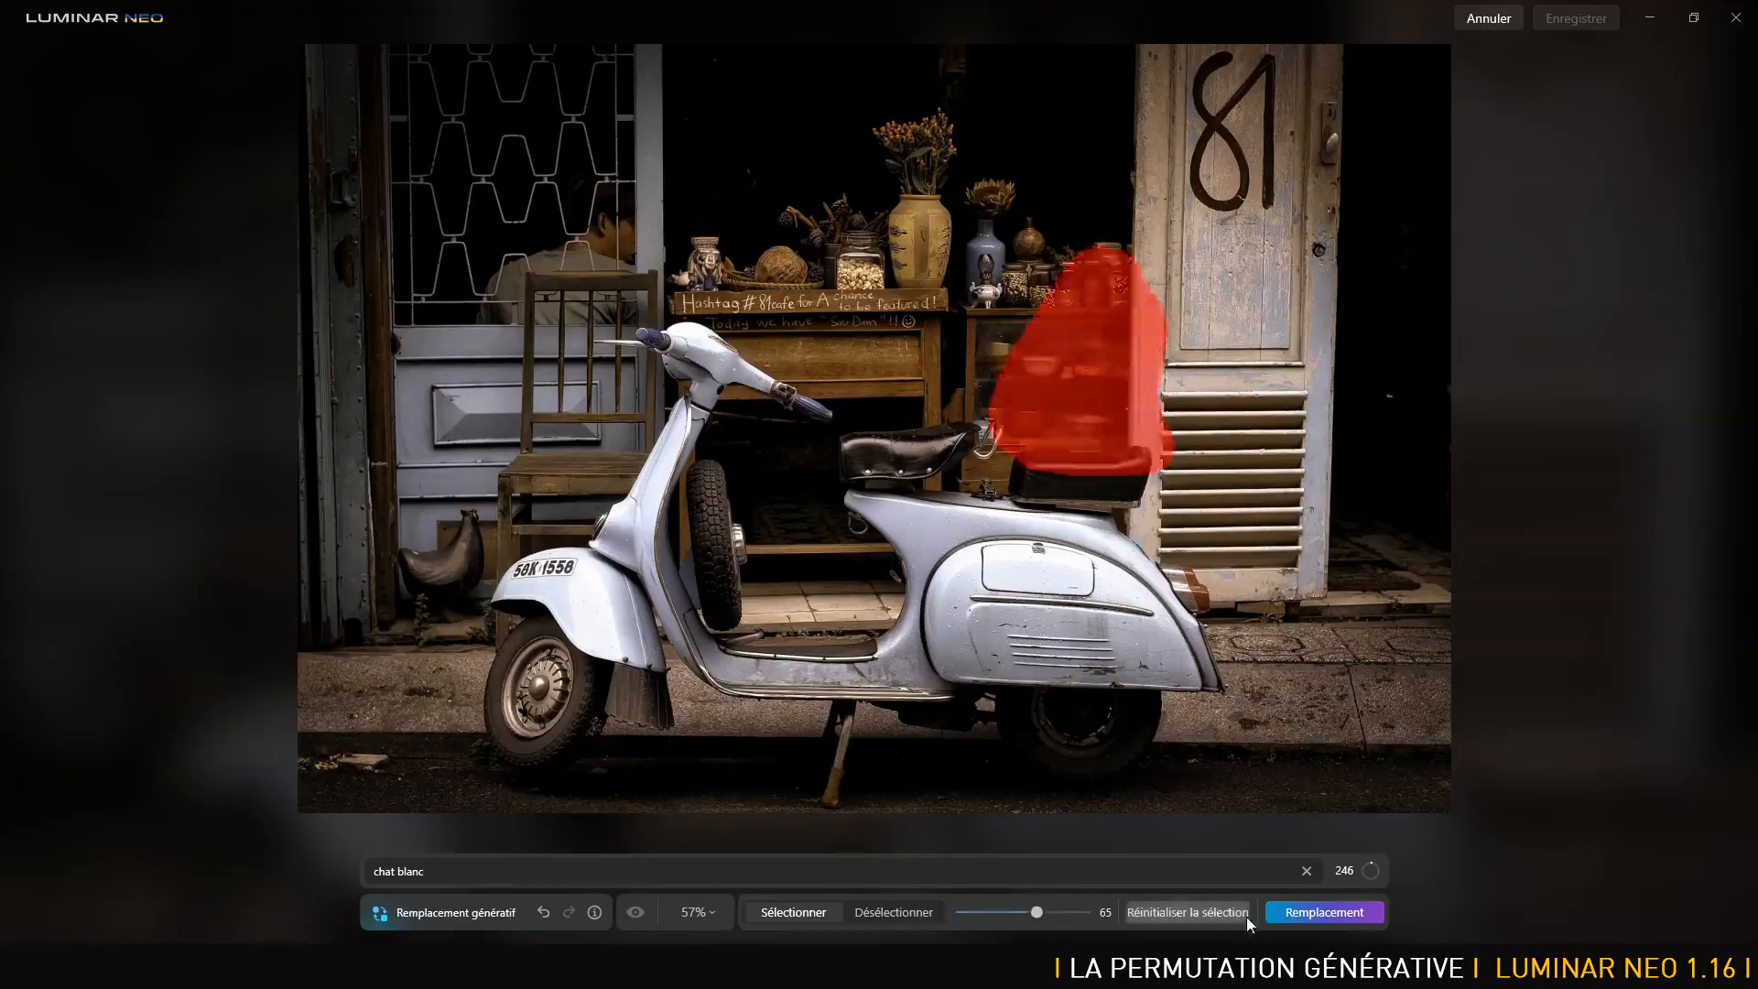
left_click(1311, 912)
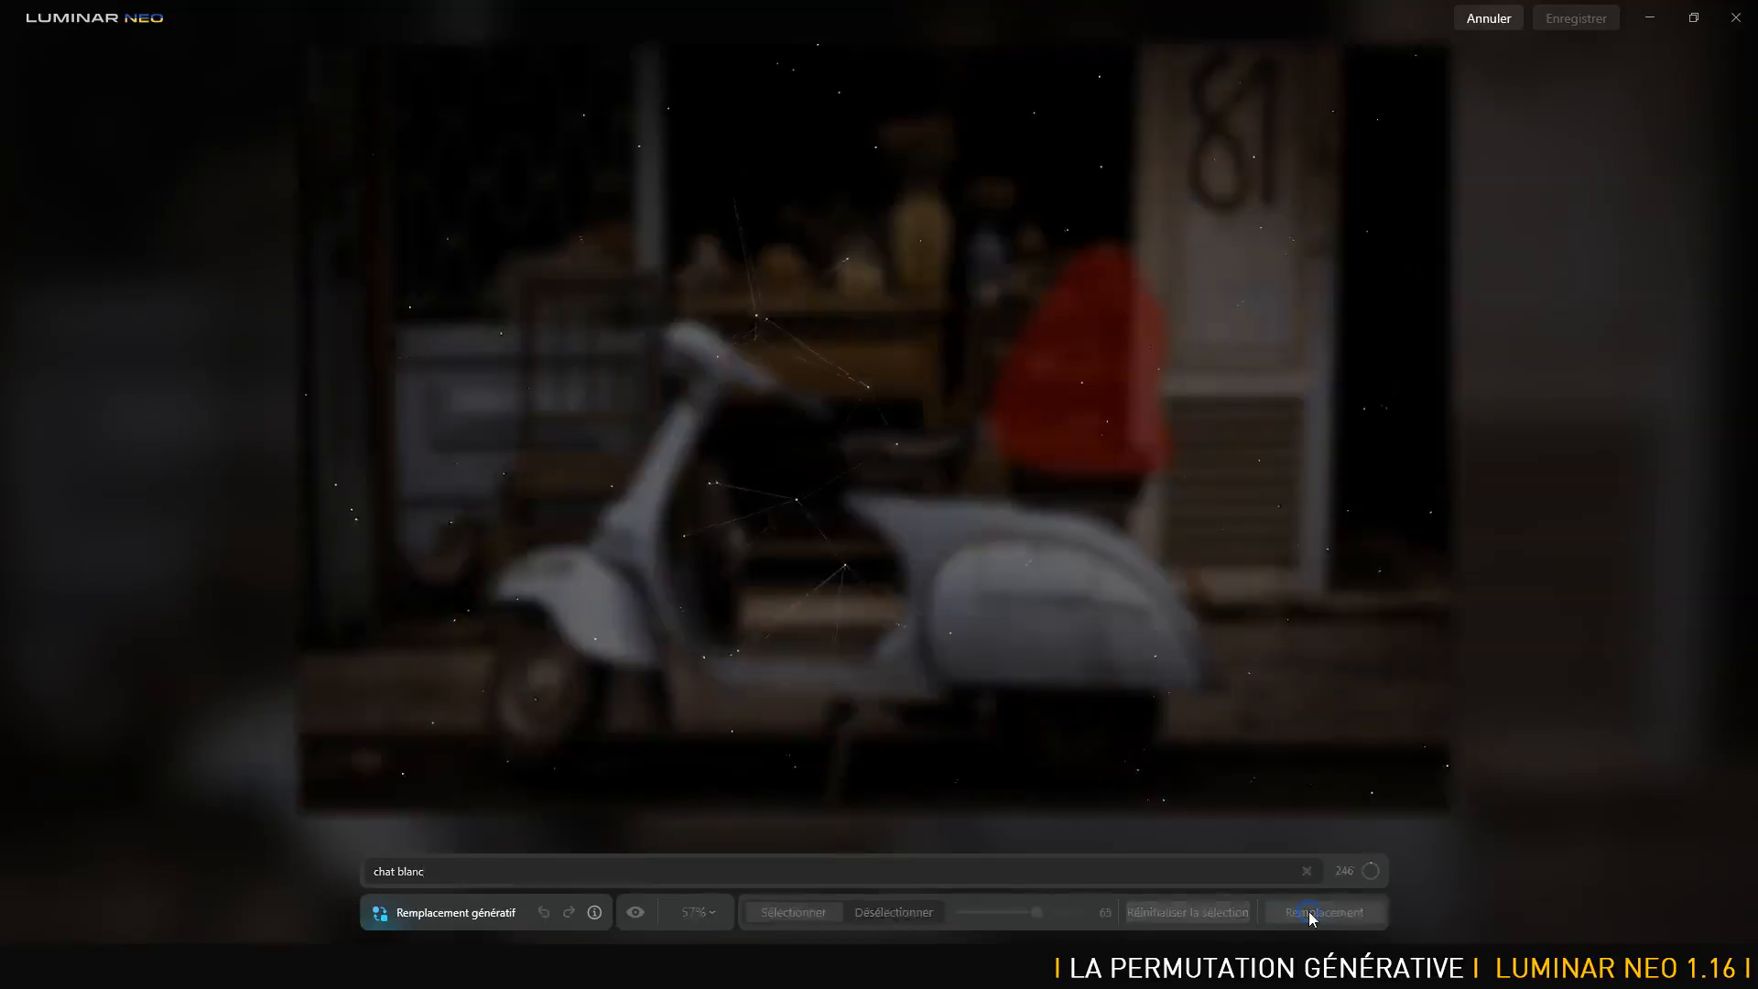
- Open pexels-pixabay-221299.jpg in Photoshop
key("alt+Tab")
key("alt+Tab")
left_click(48, 11)
left_click(52, 41)
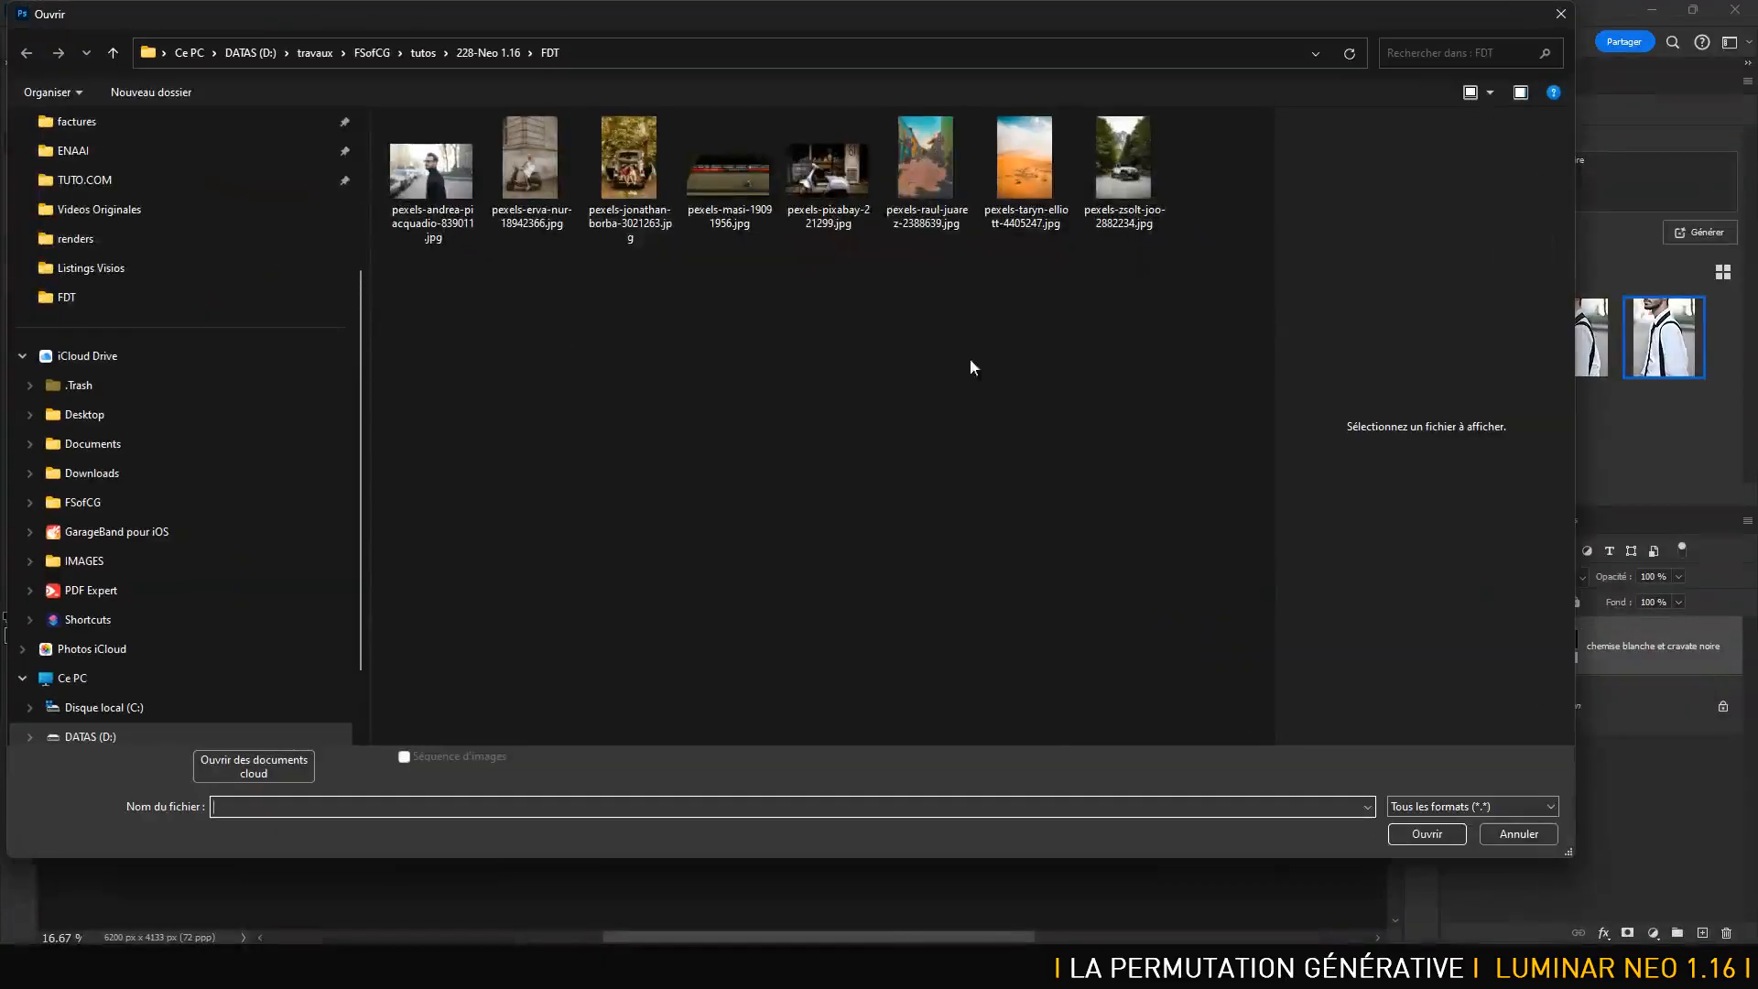
double_click(838, 158)
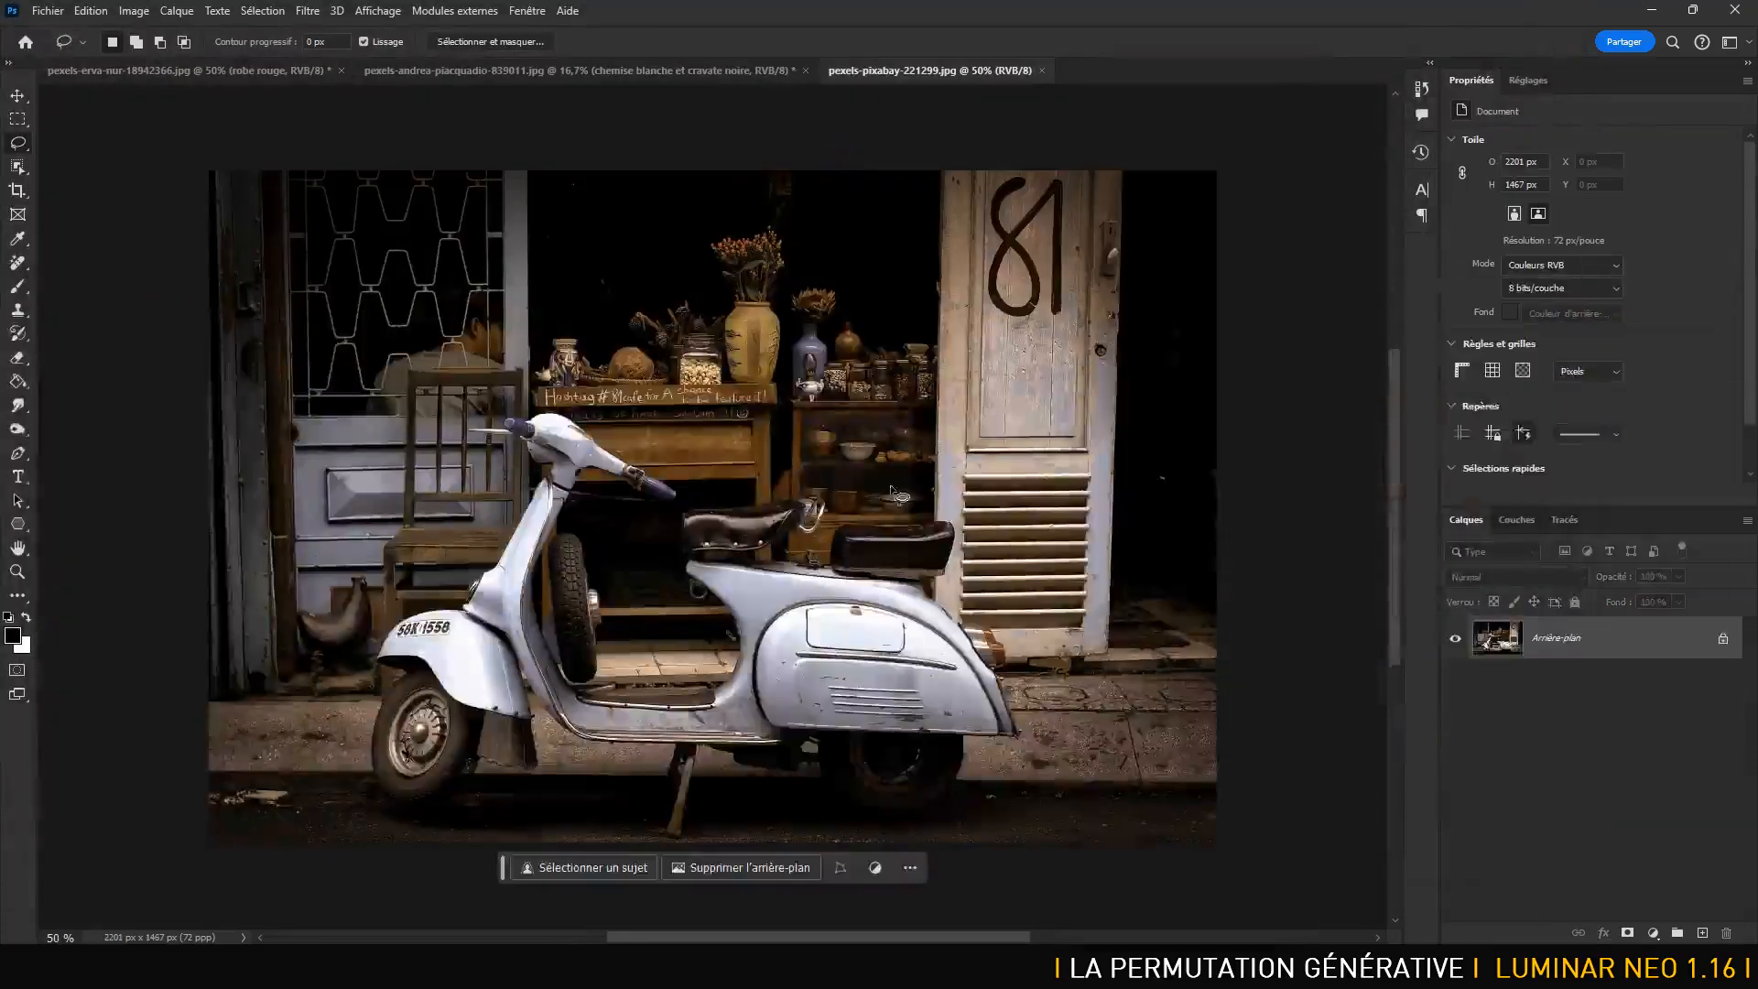
- Lasso the area above the back seat and run Generative Fill with 'chat blanc'
mouse_move(895, 544)
left_mouse_down()
mouse_move(818, 527)
mouse_move(881, 371)
mouse_move(968, 389)
mouse_move(991, 520)
mouse_move(952, 540)
left_mouse_up()
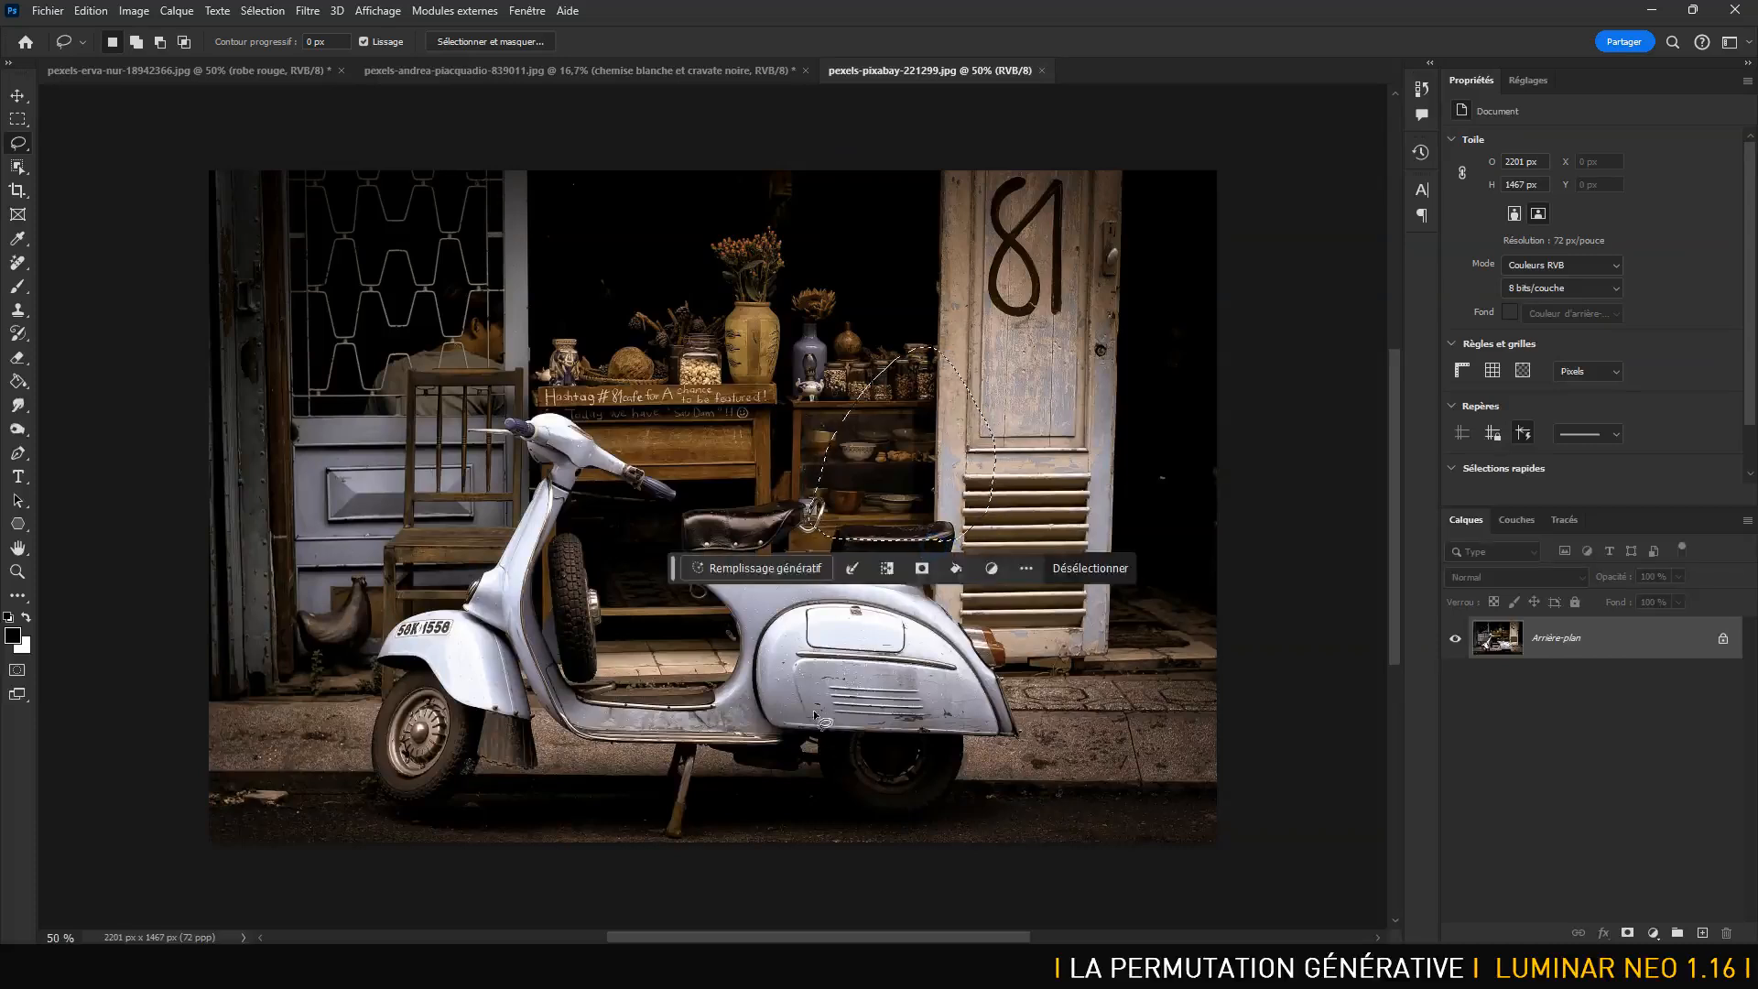
left_click(767, 568)
type("chat blanc")
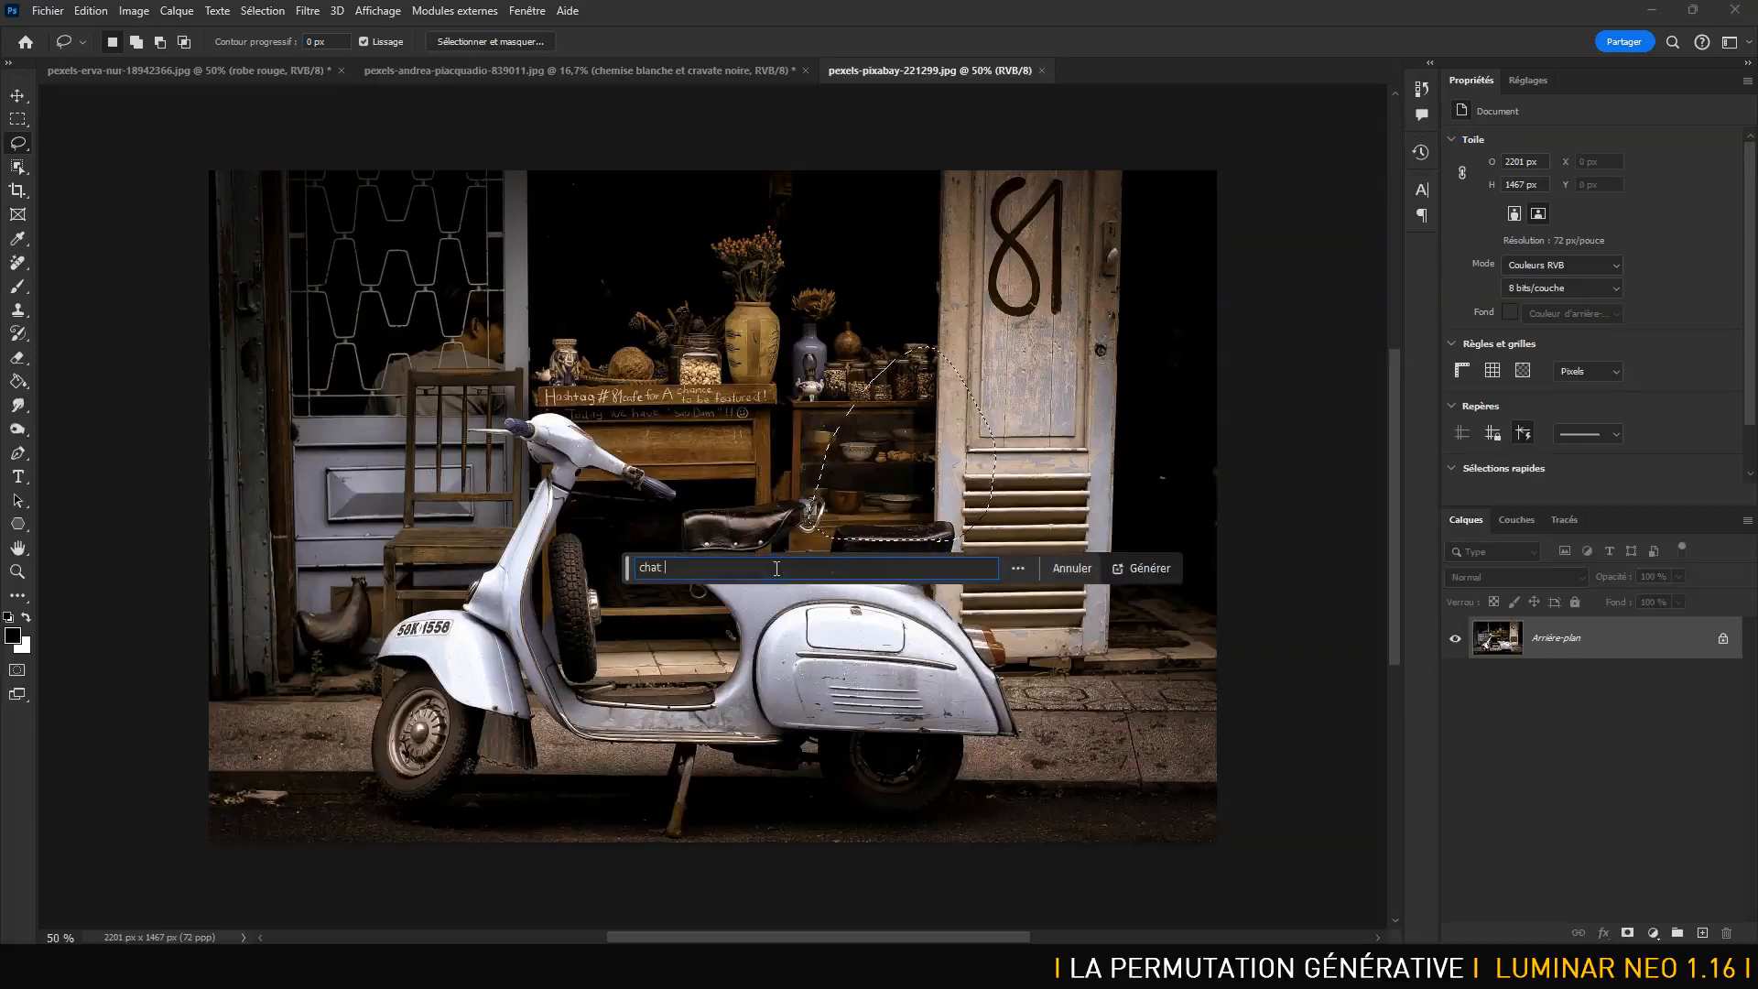
left_click(1145, 565)
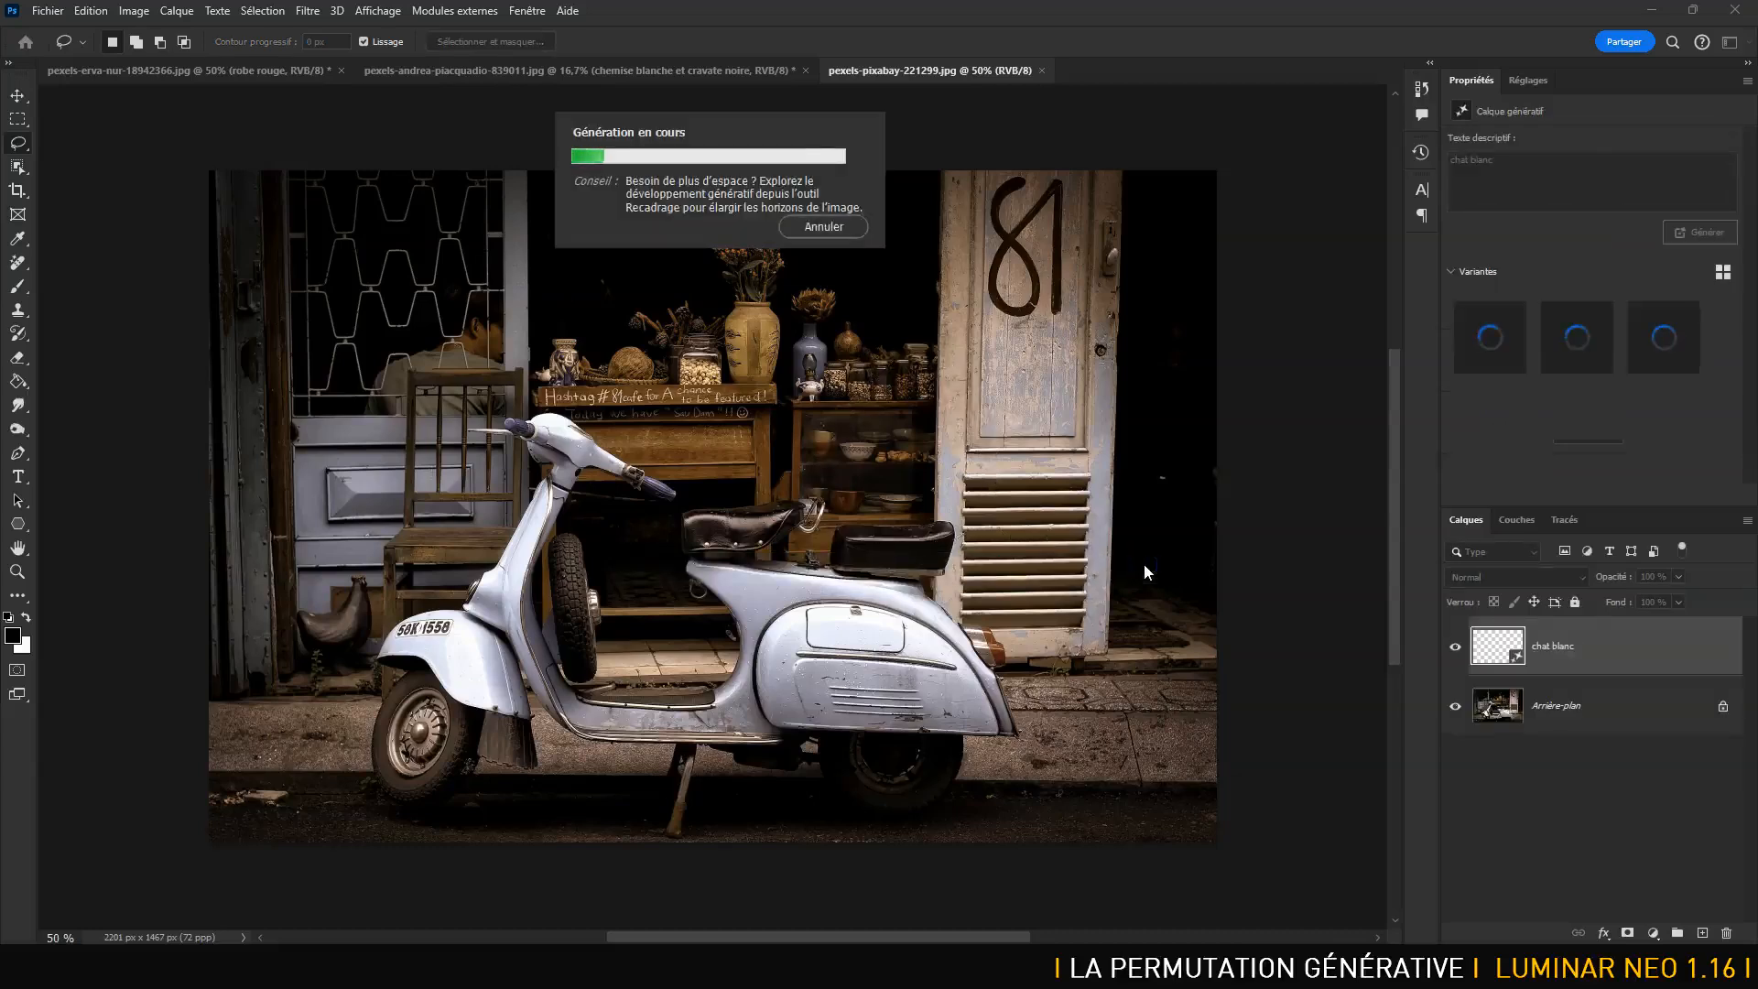
key("alt+Tab")
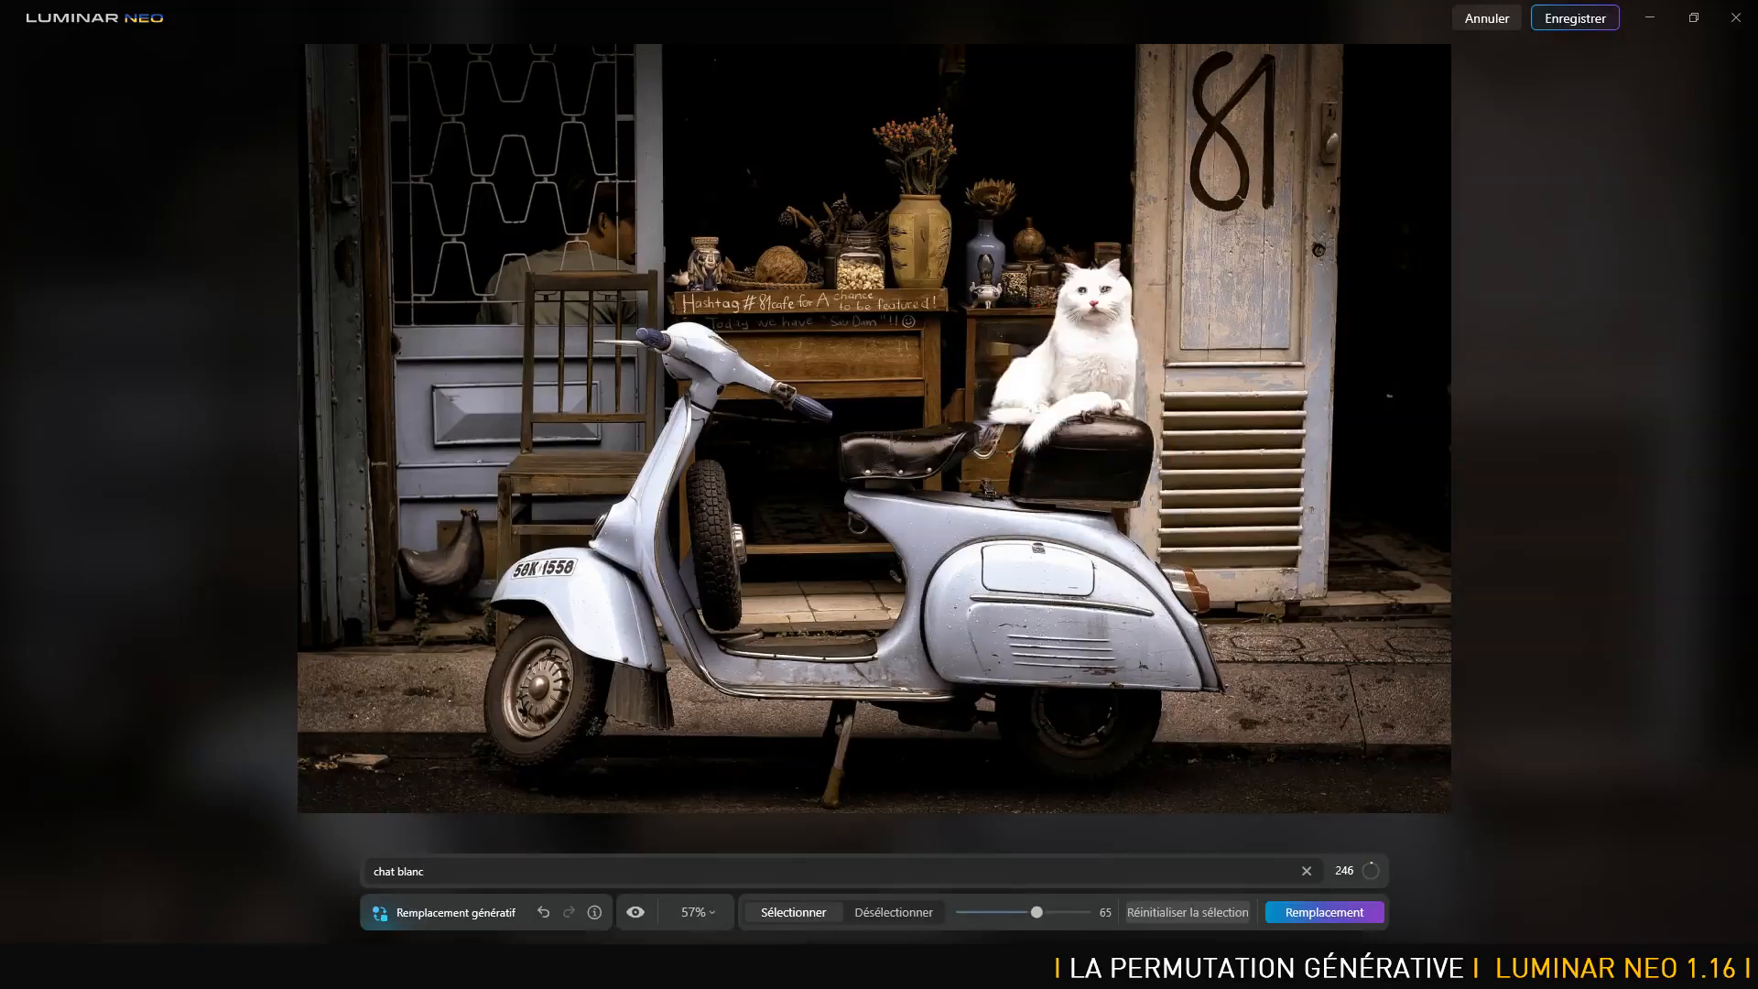
- Toggle the before/after view to compare the white-cat result with the original photo
left_click(631, 912)
left_click(632, 911)
left_click(632, 912)
left_click(637, 911)
left_click(638, 911)
left_click(637, 910)
- Save the white-cat edit and return to Photoshop
left_click(1589, 22)
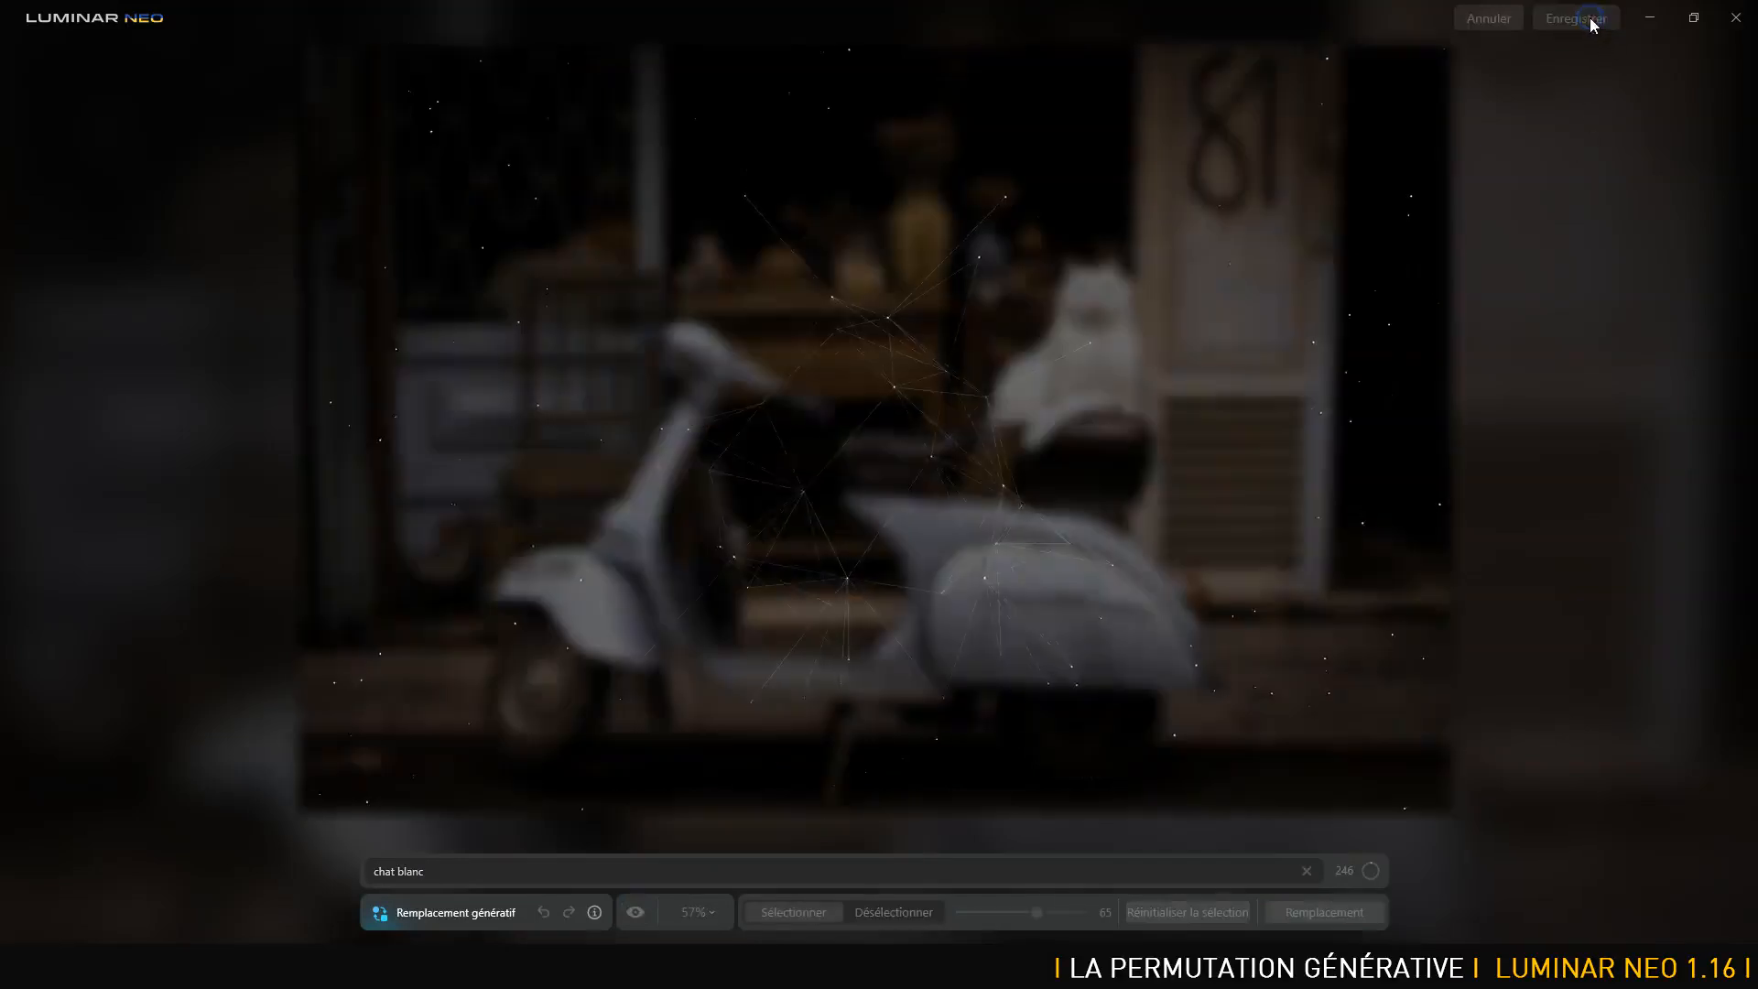
key("alt+Tab")
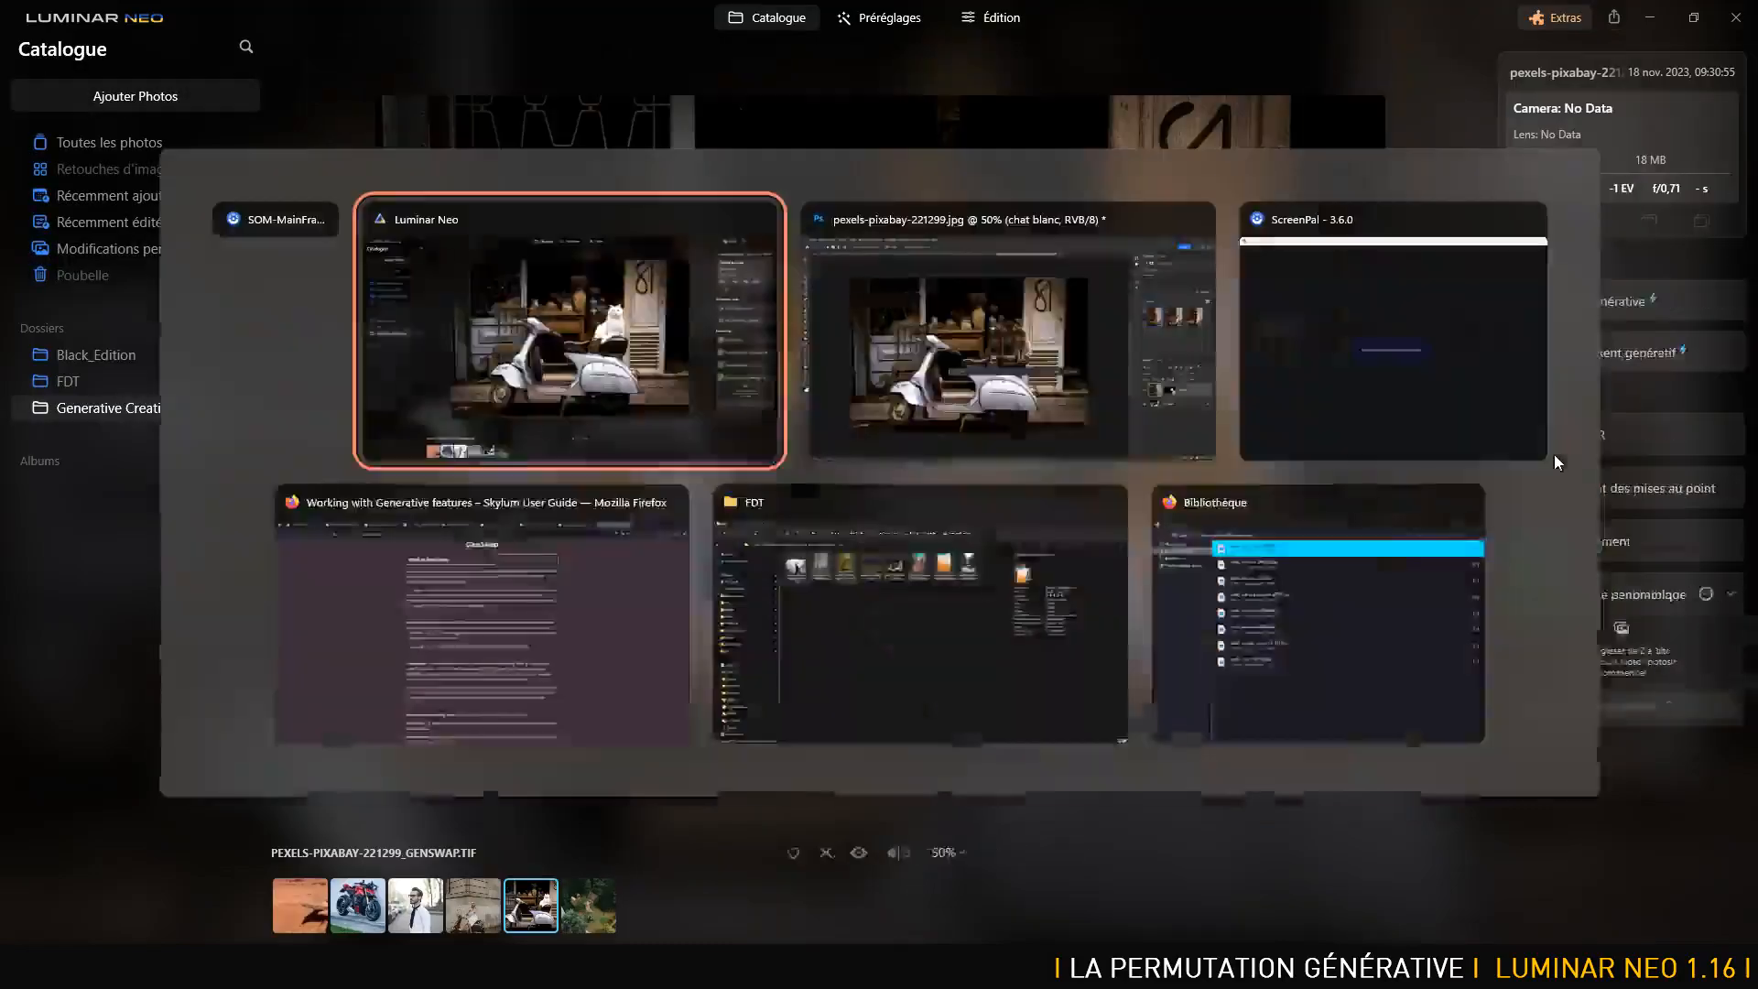
key("Tab")
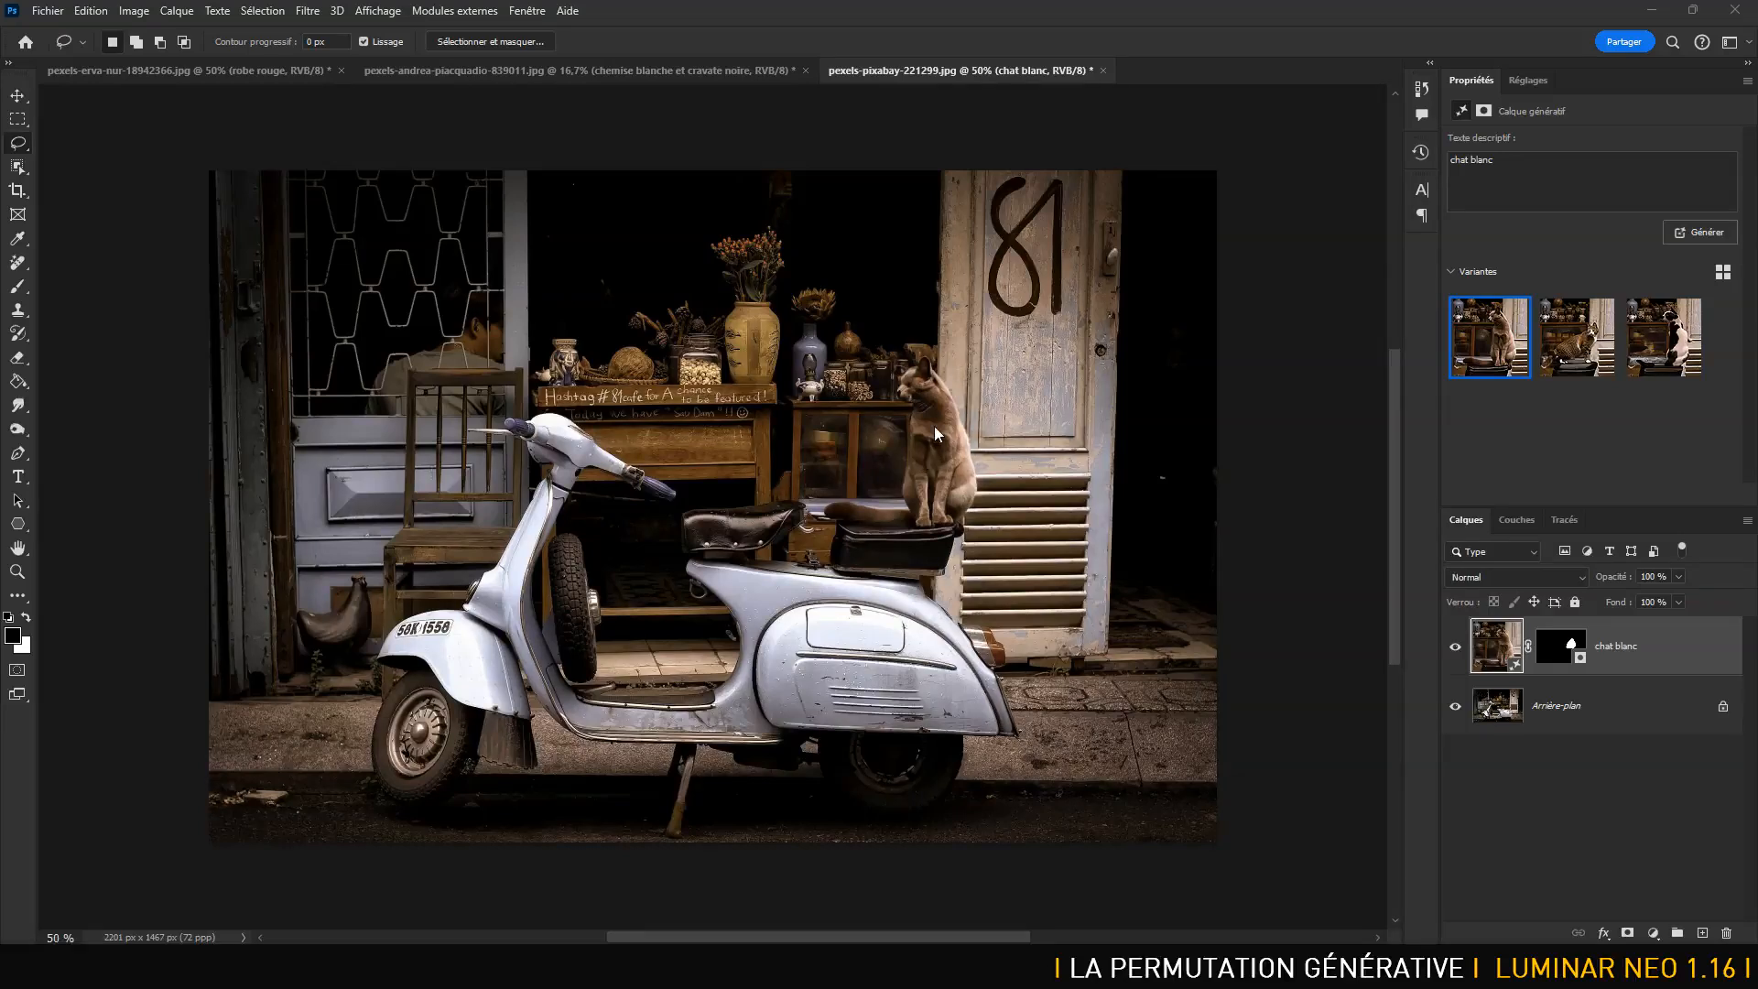
- Zoom to 100% on the seat and compare the tabby and black-and-white cat variants, keeping variant 3
key("ctrl+plus")
key("ctrl+plus")
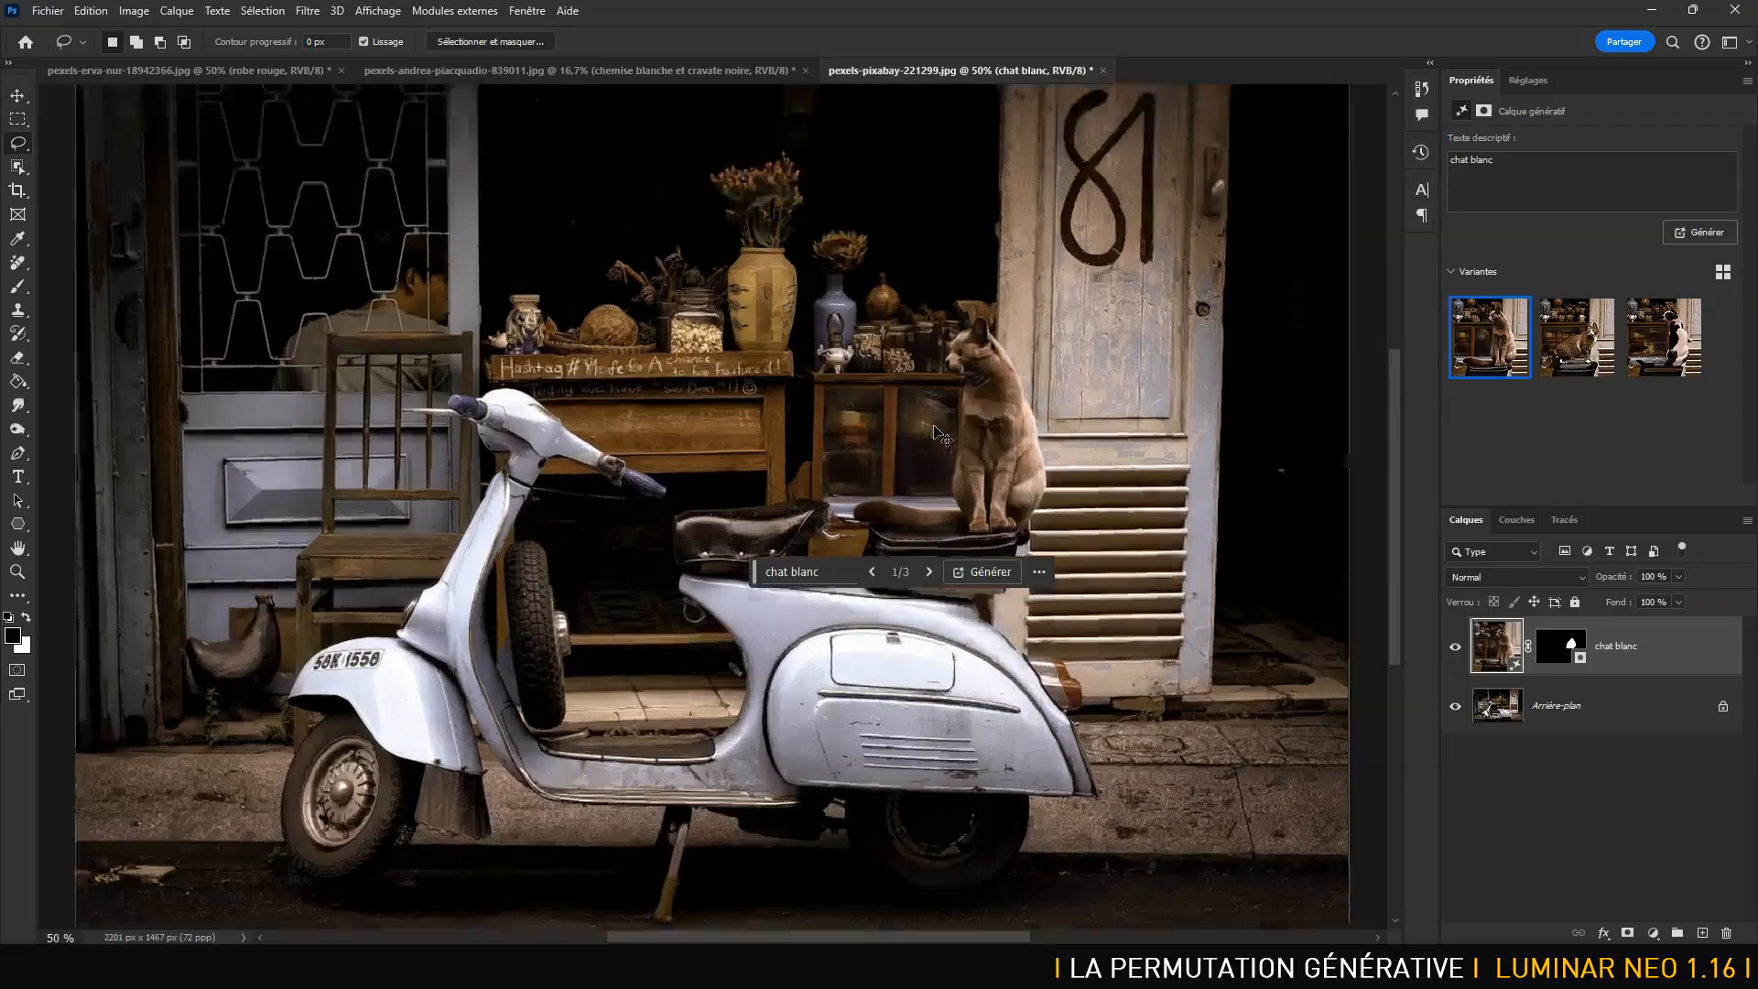
left_click_drag(1173, 386, 973, 470)
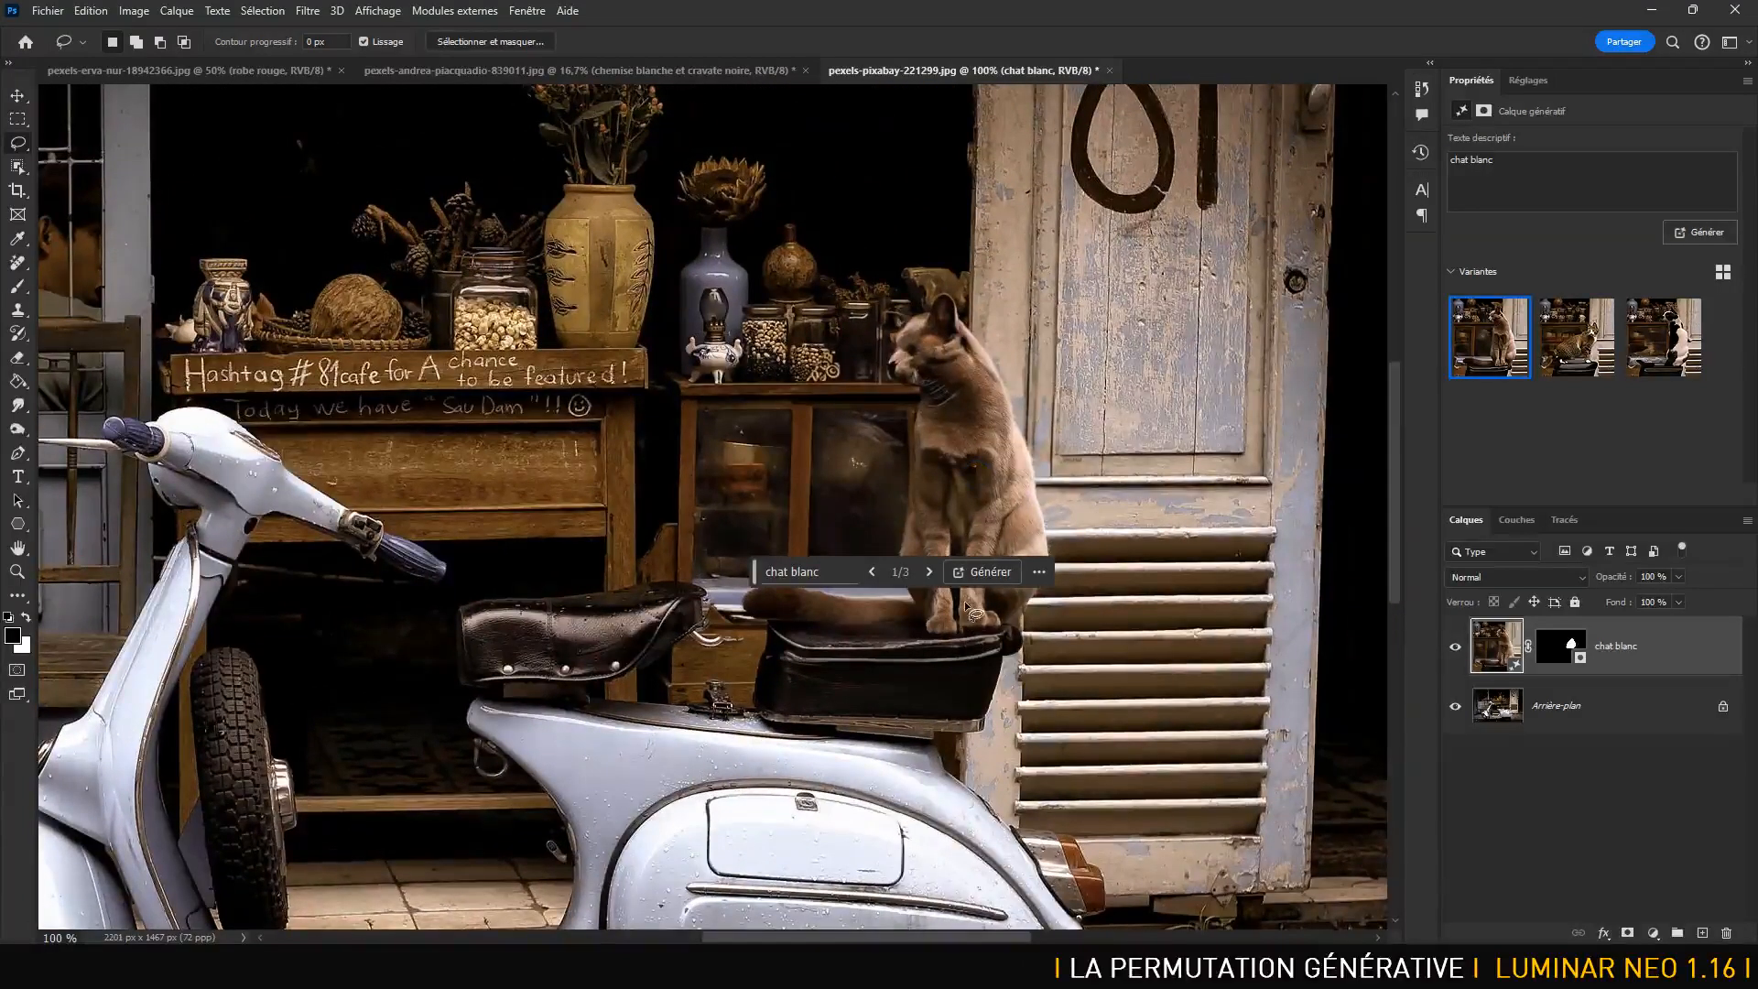
left_click(1572, 340)
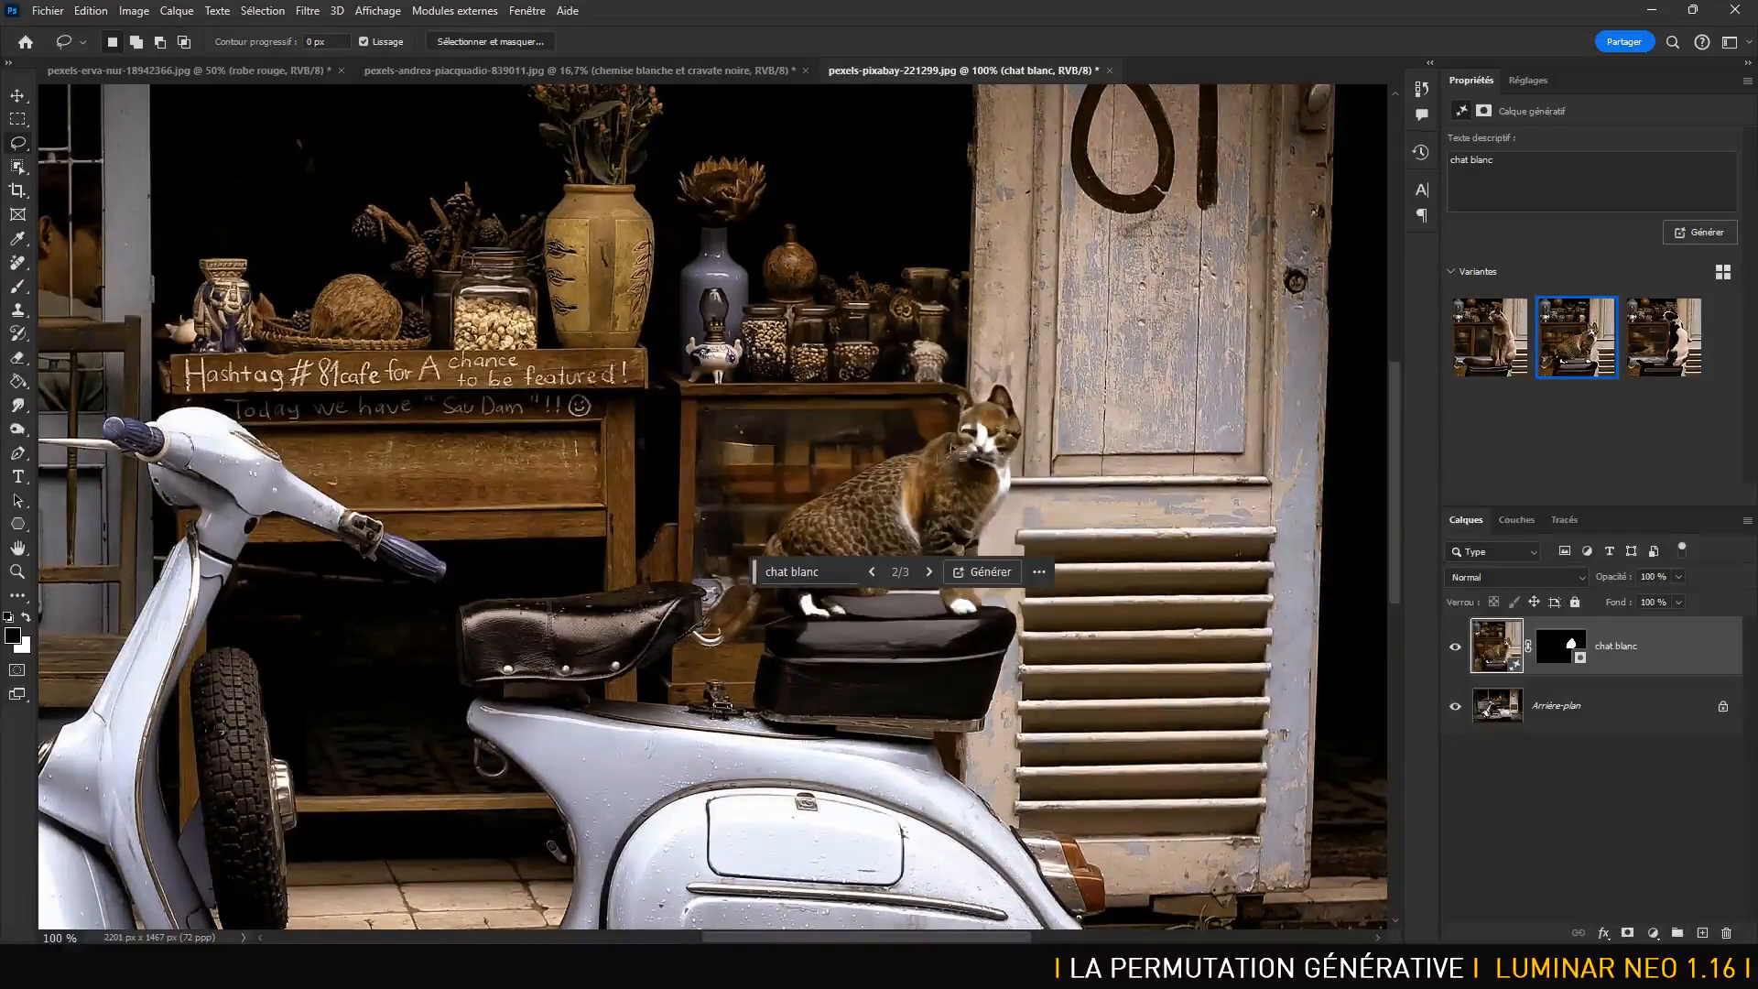
left_click(1652, 343)
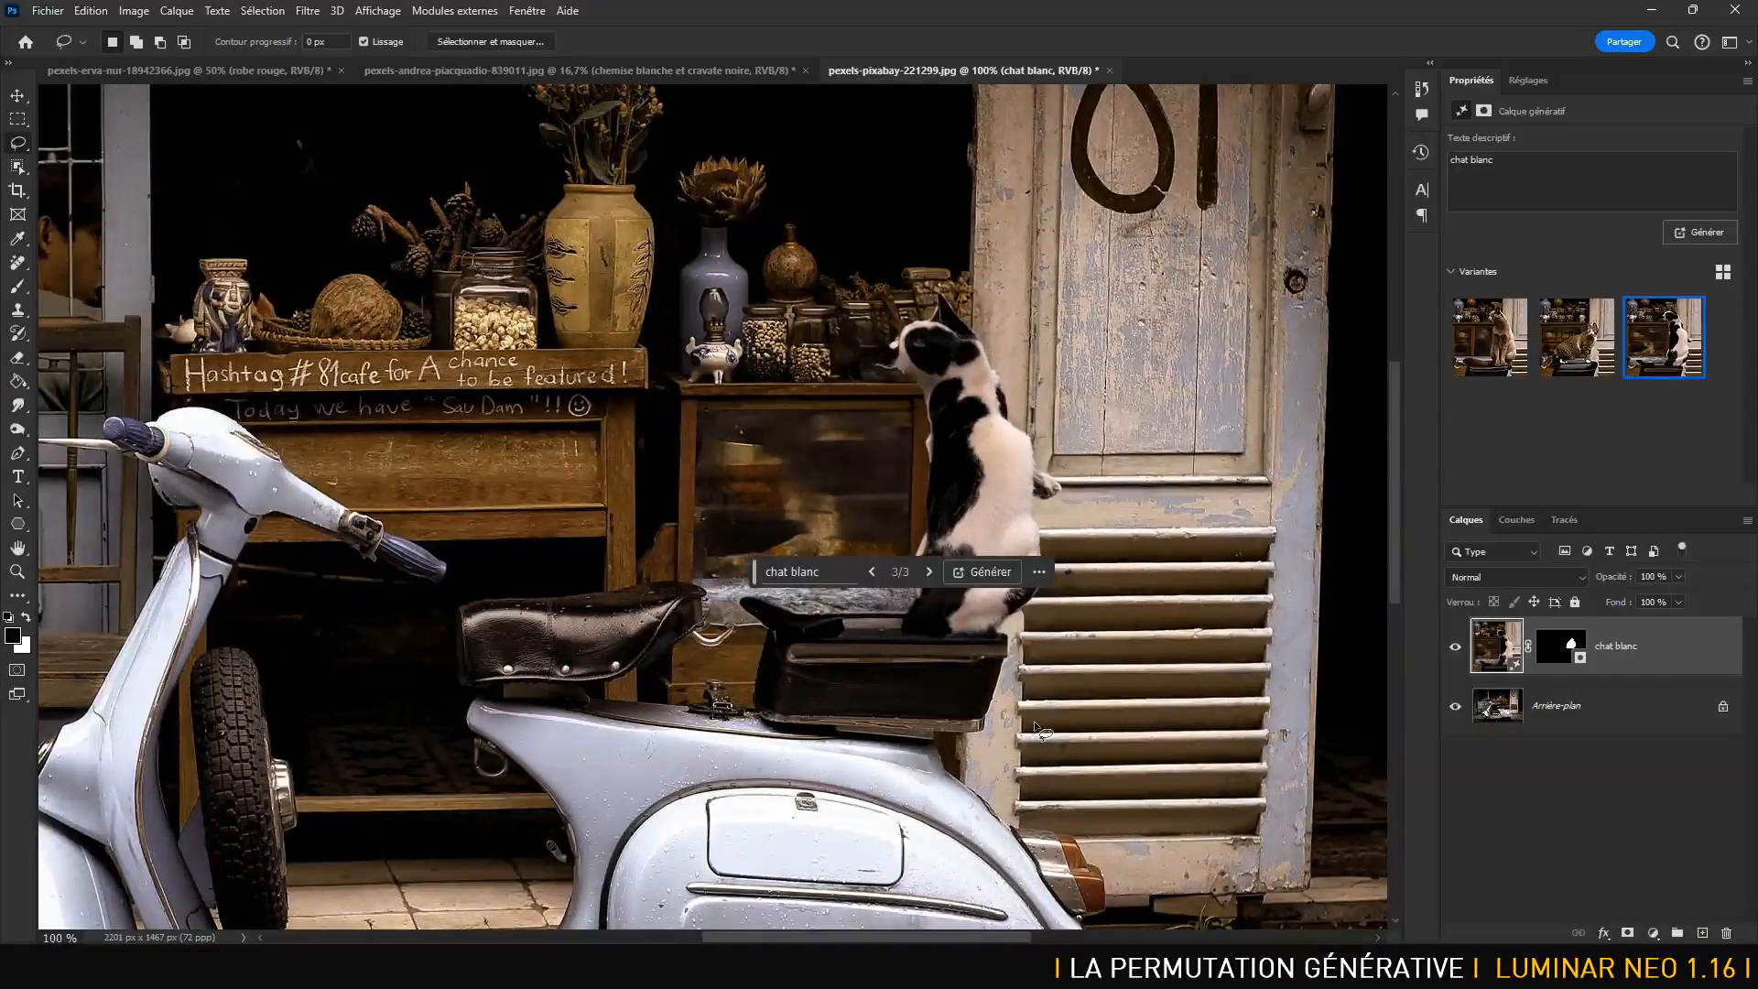
- Regenerate the fill with 'casque de moto' and choose the third, white helmet variant
triple_click(1457, 169)
type("casque de moto")
key("Return")
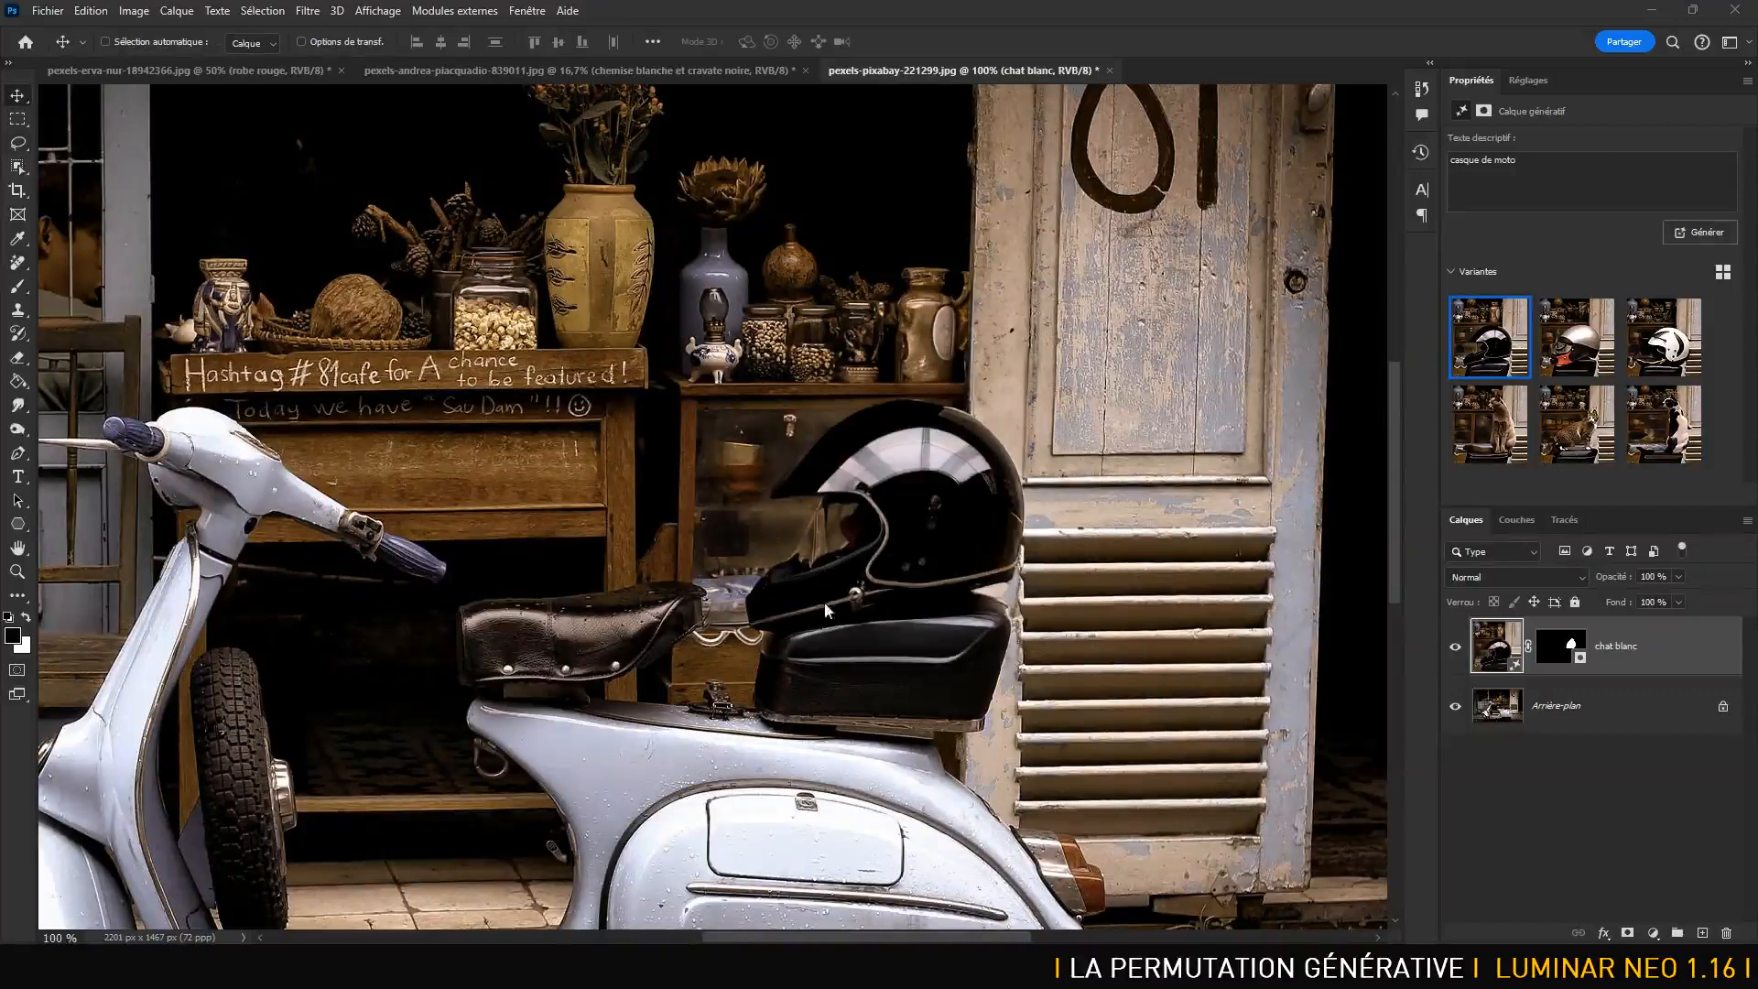
left_click(1576, 353)
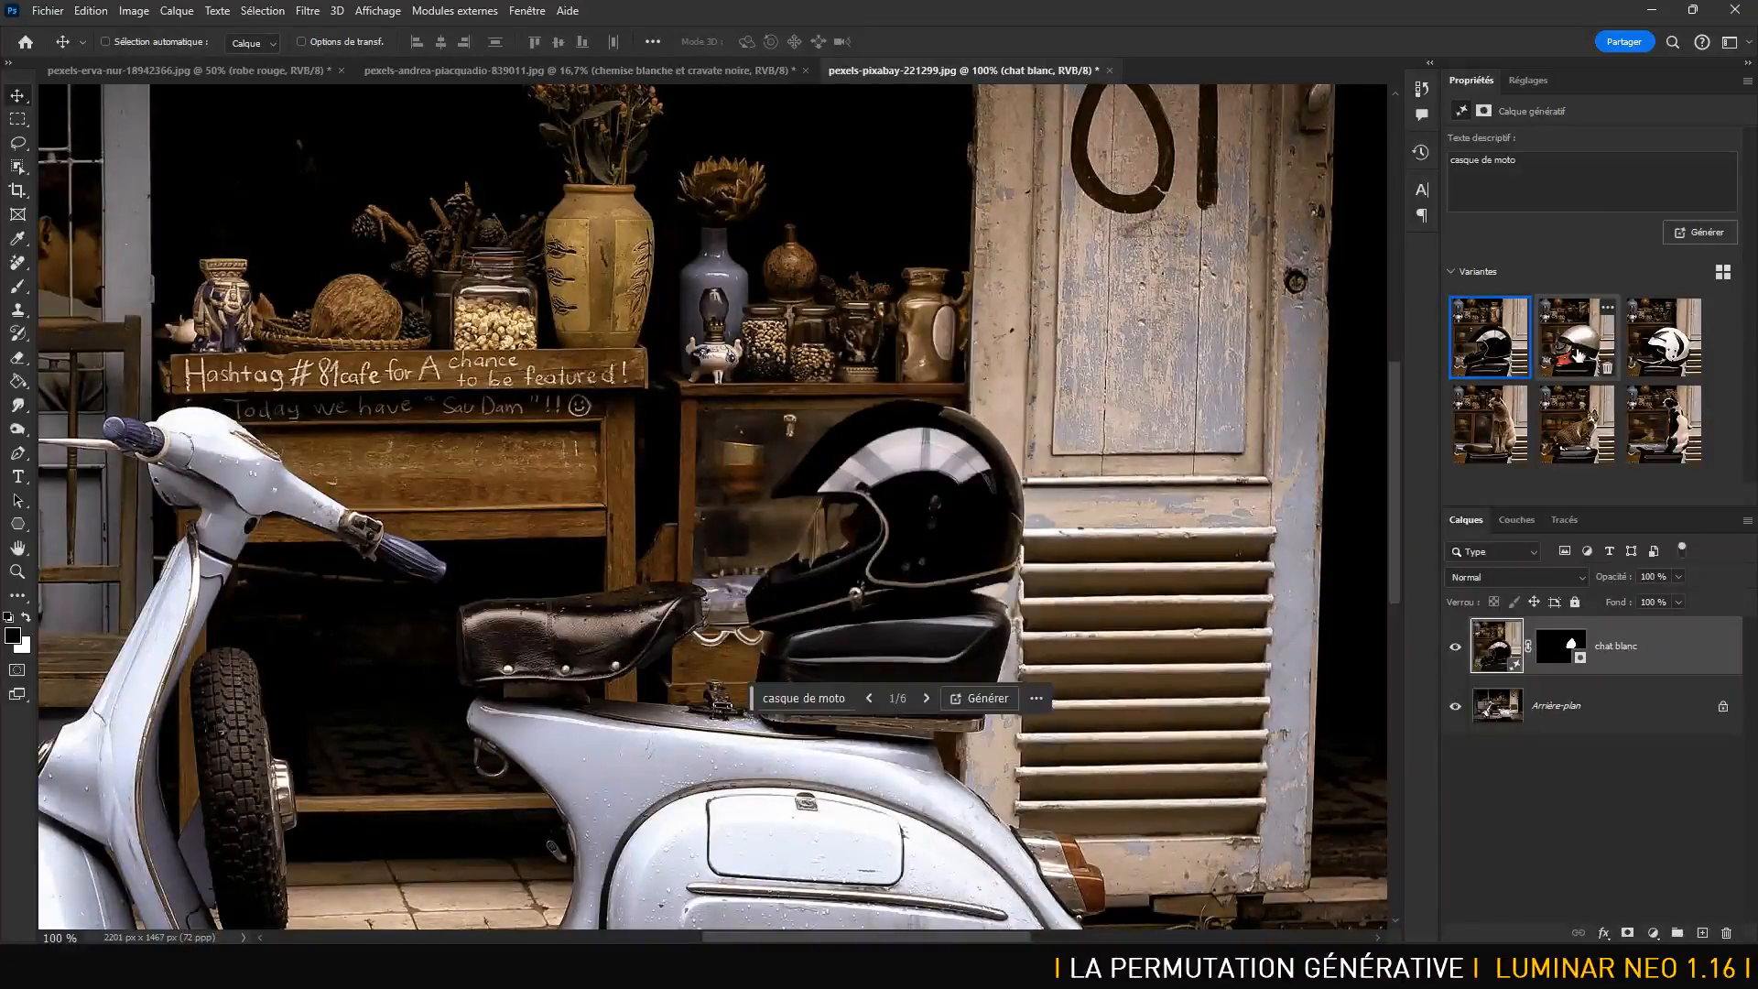
left_click(1667, 341)
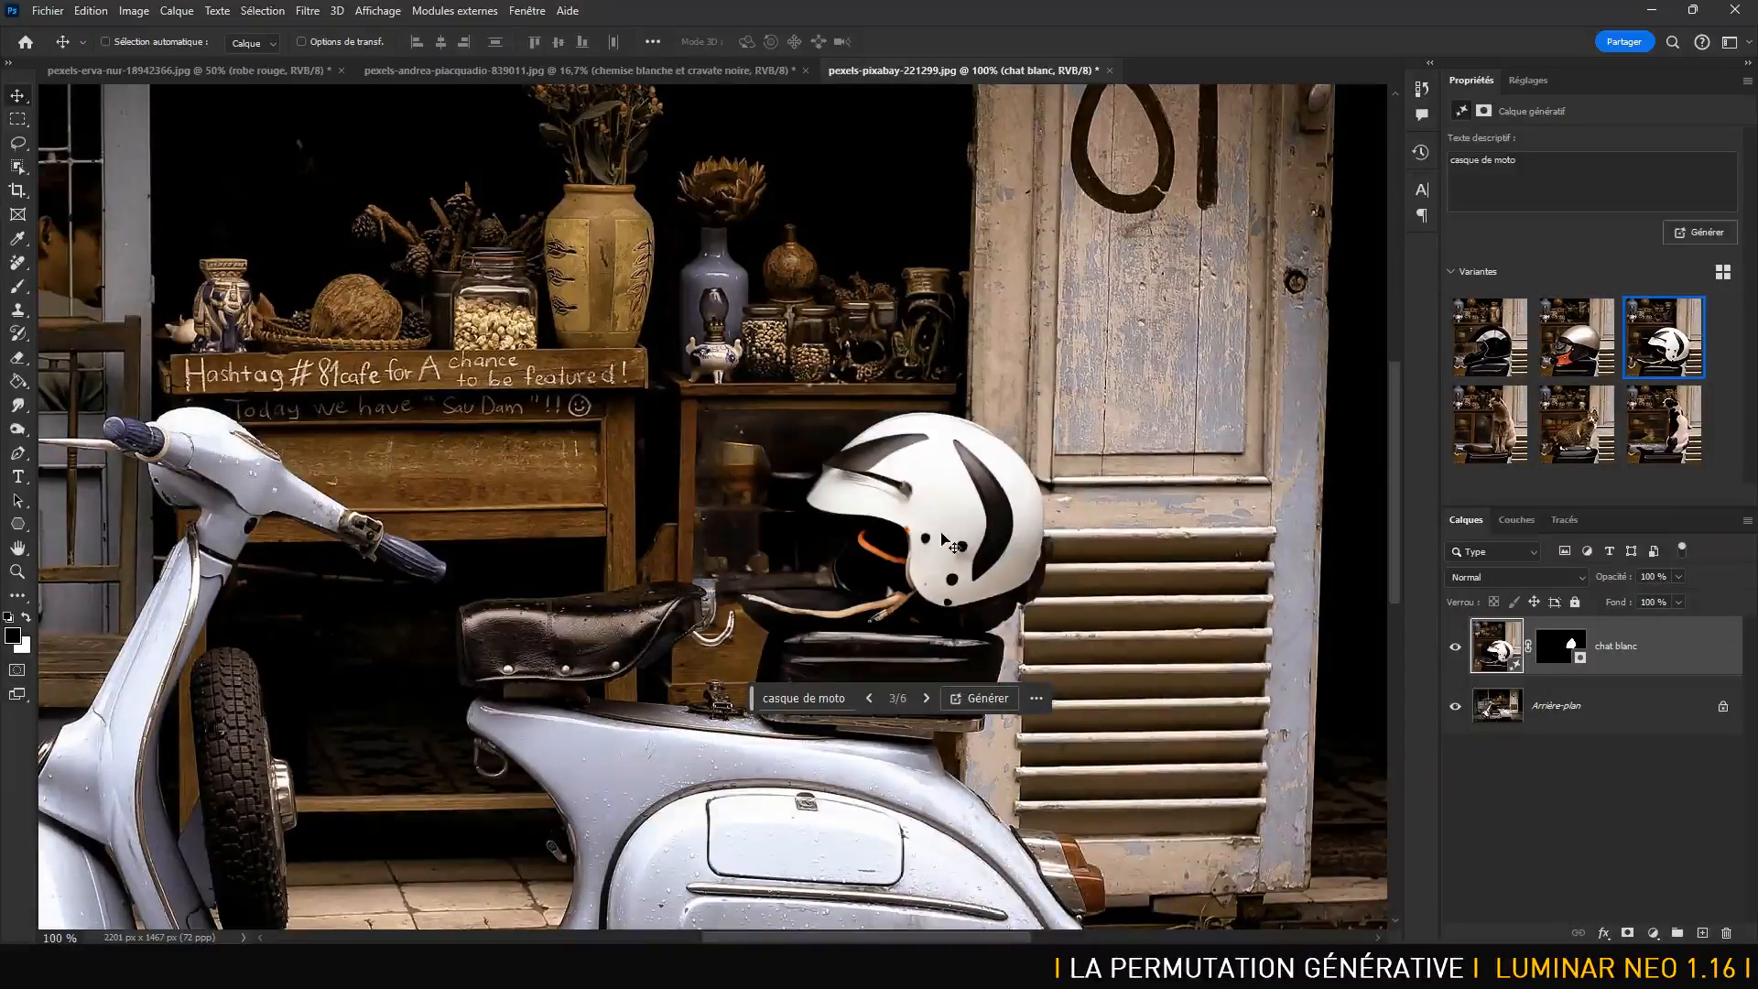
key("ctrl+minus")
key("ctrl+minus")
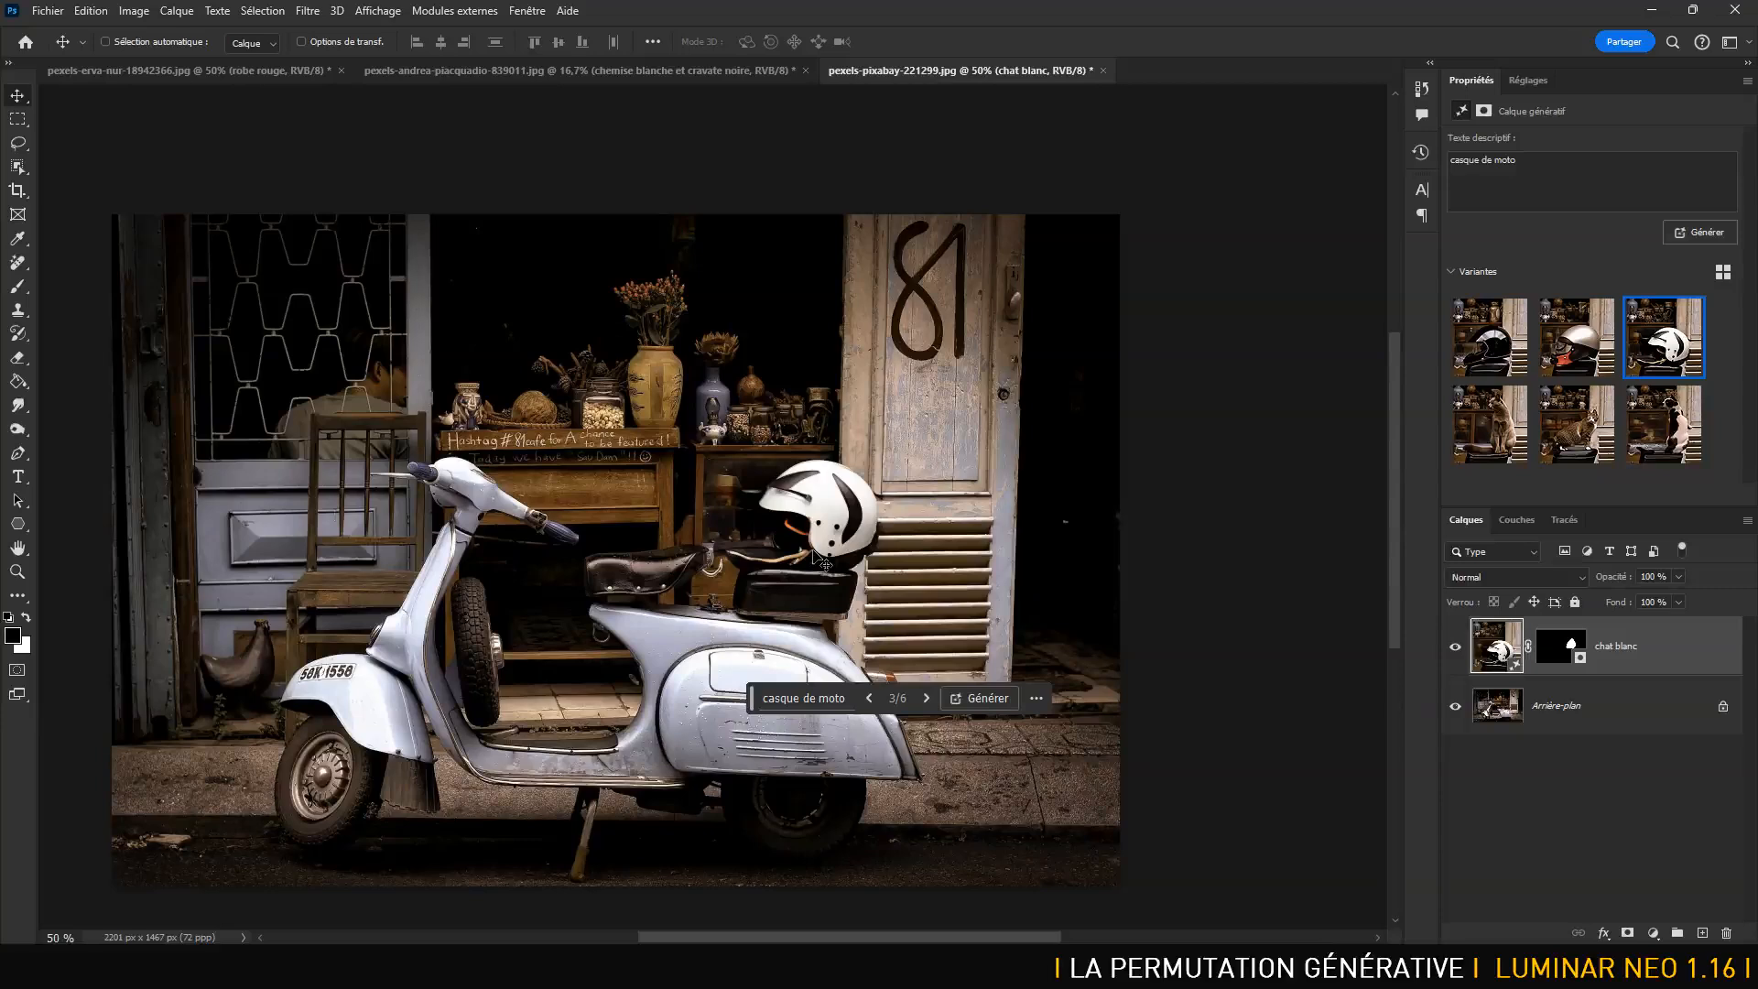
key("alt+Tab")
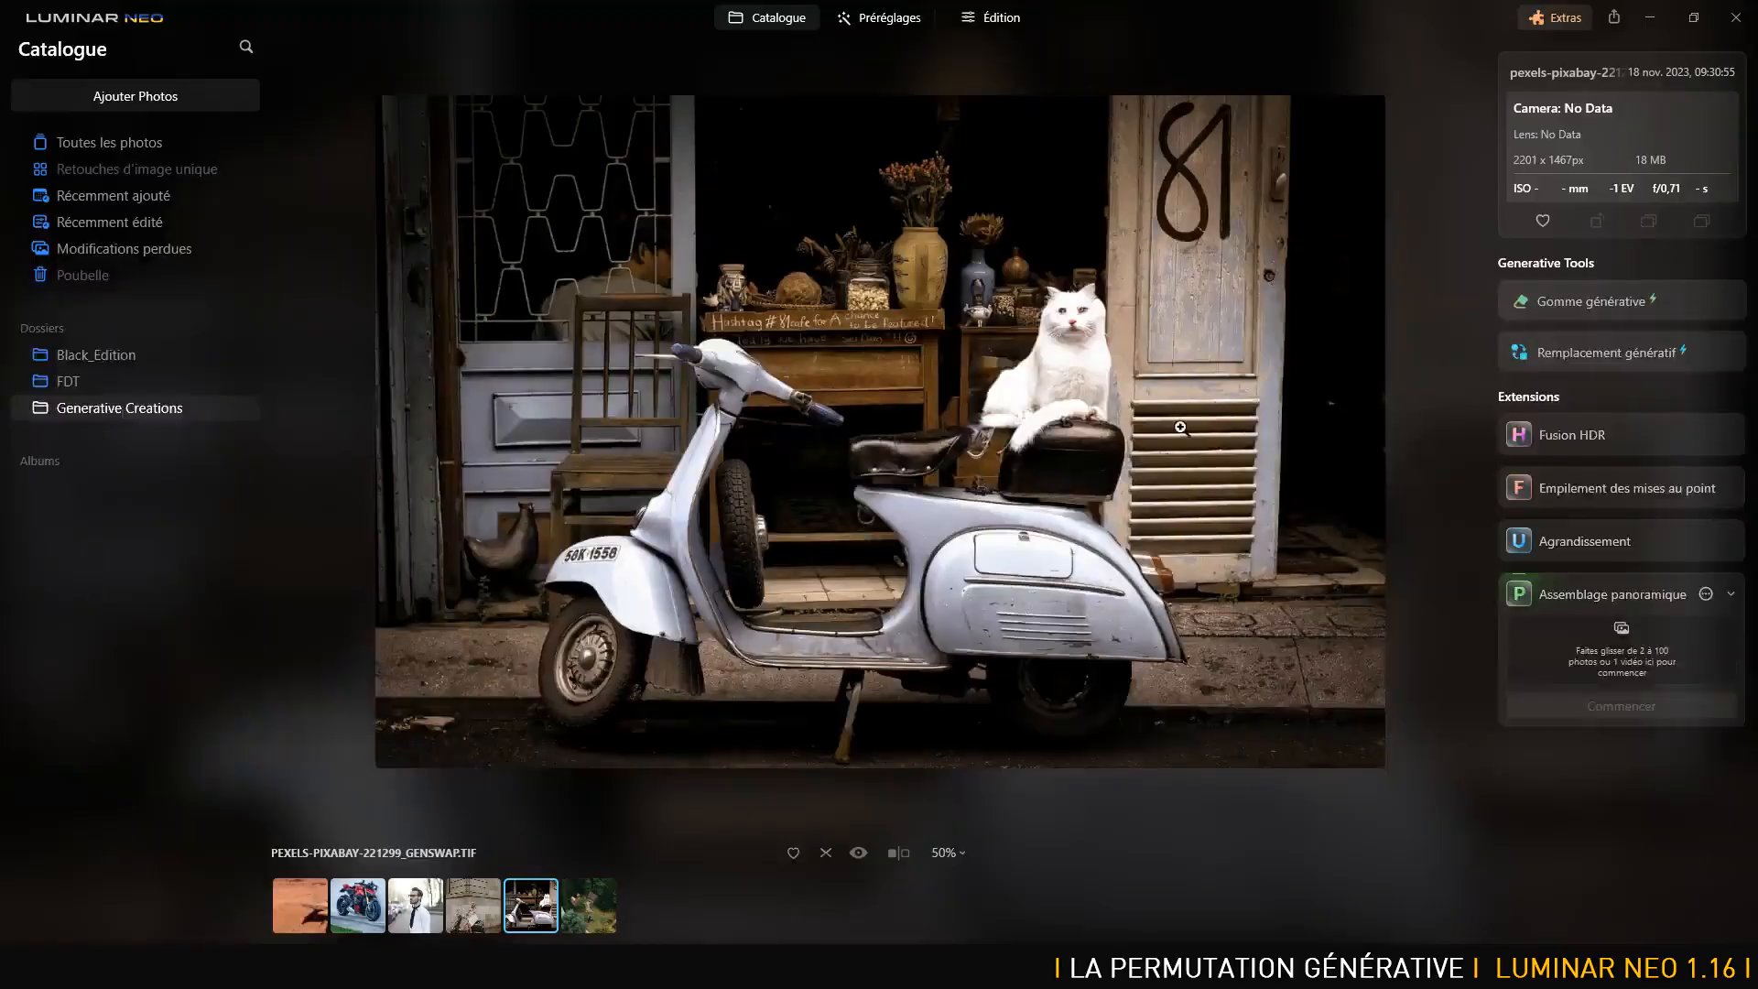
- Mask the white cat with Generative Replace and generate 'casque de moto' in its place
left_click(1613, 353)
mouse_move(1071, 291)
left_mouse_down()
mouse_move(998, 405)
mouse_move(1137, 429)
mouse_move(1135, 319)
mouse_move(1108, 267)
mouse_move(1049, 373)
mouse_move(1107, 387)
mouse_move(1115, 341)
left_mouse_up()
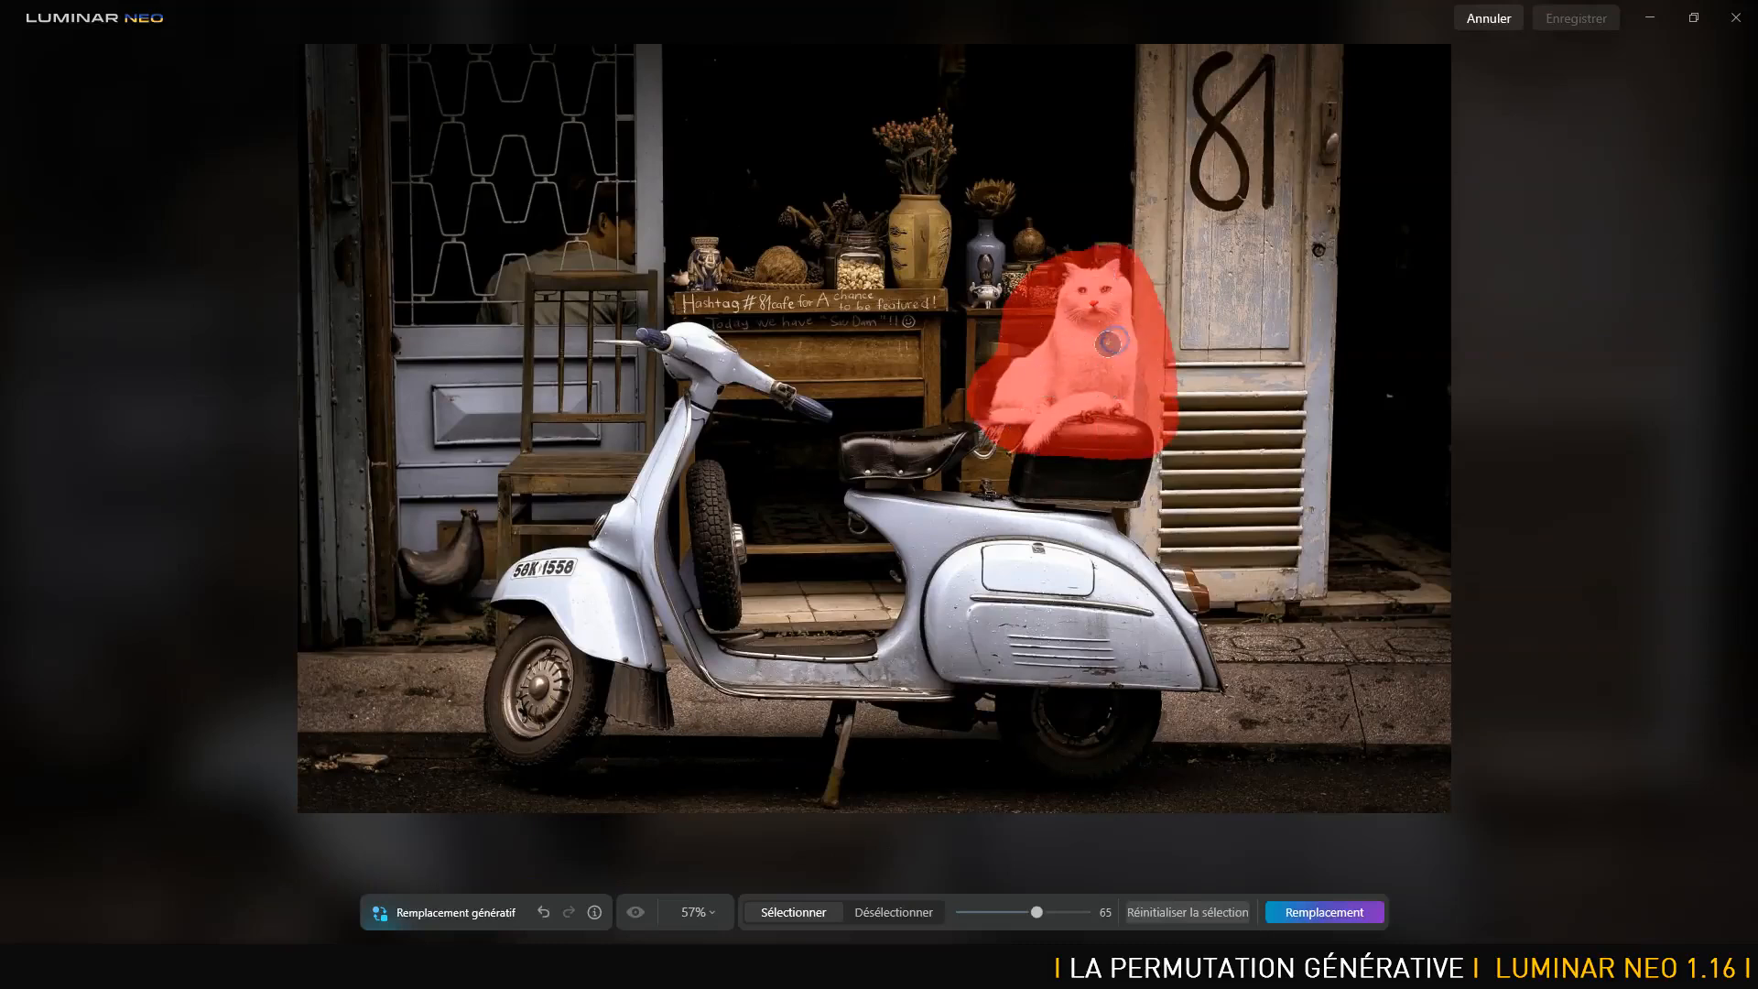
type("casque de m")
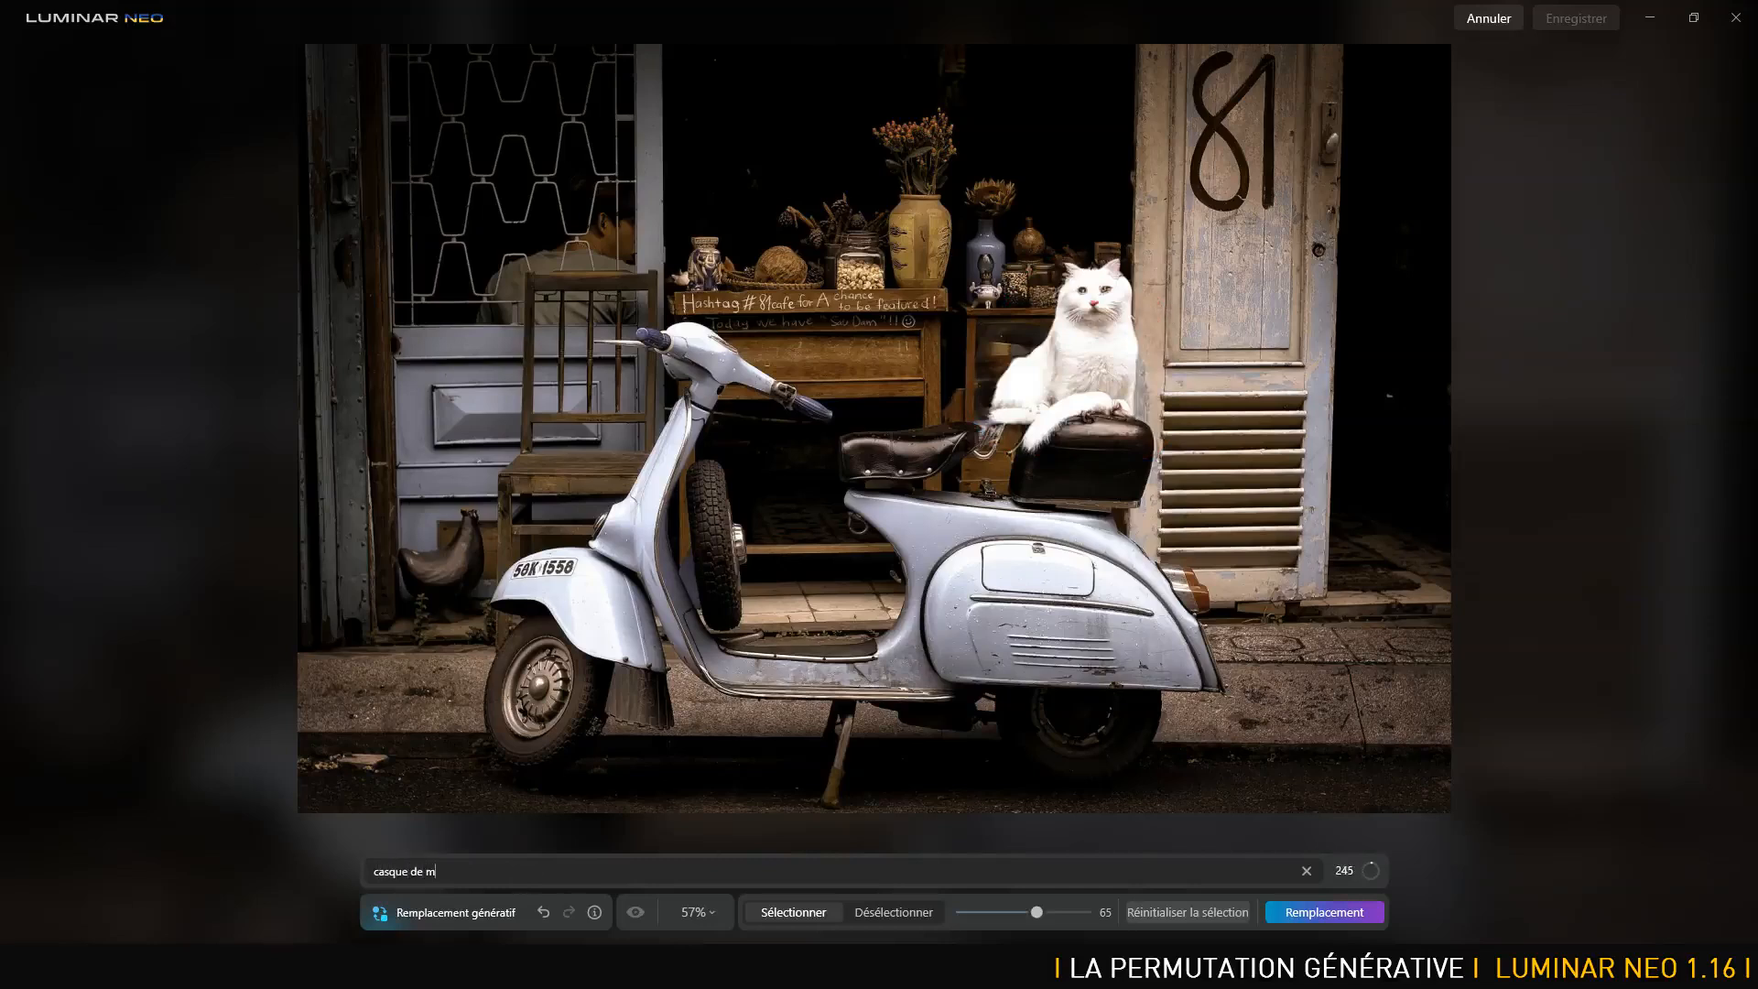
type("oto")
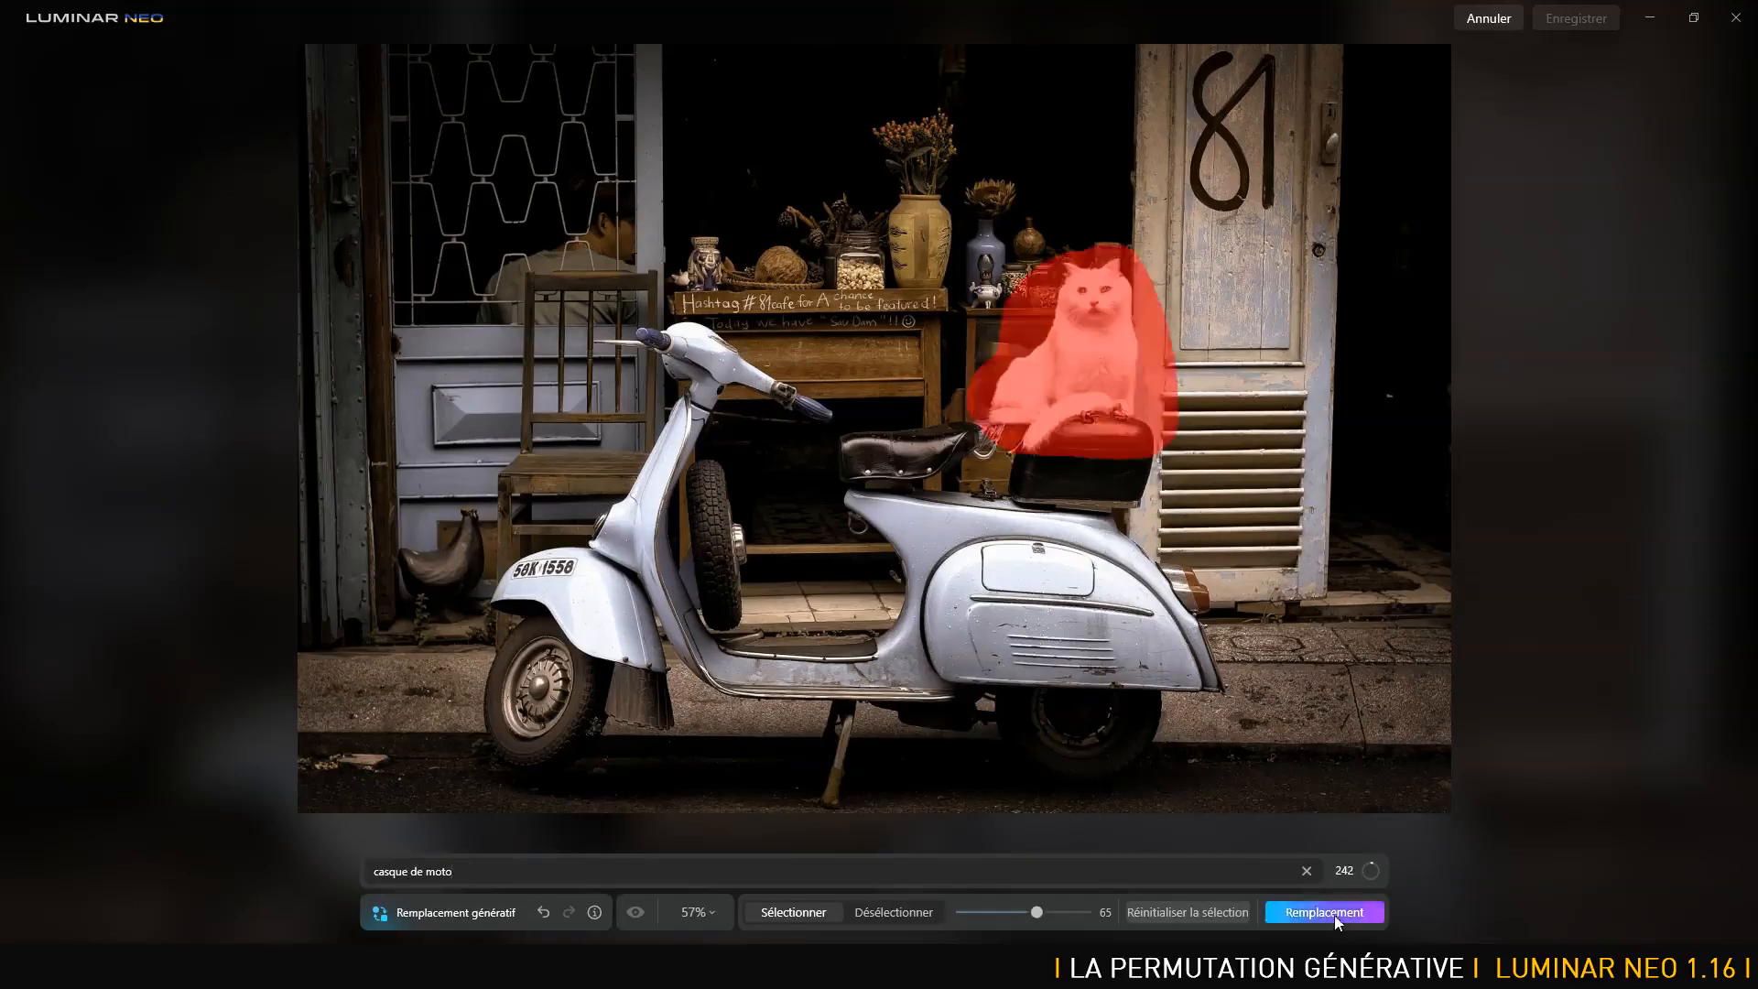
left_click(1344, 912)
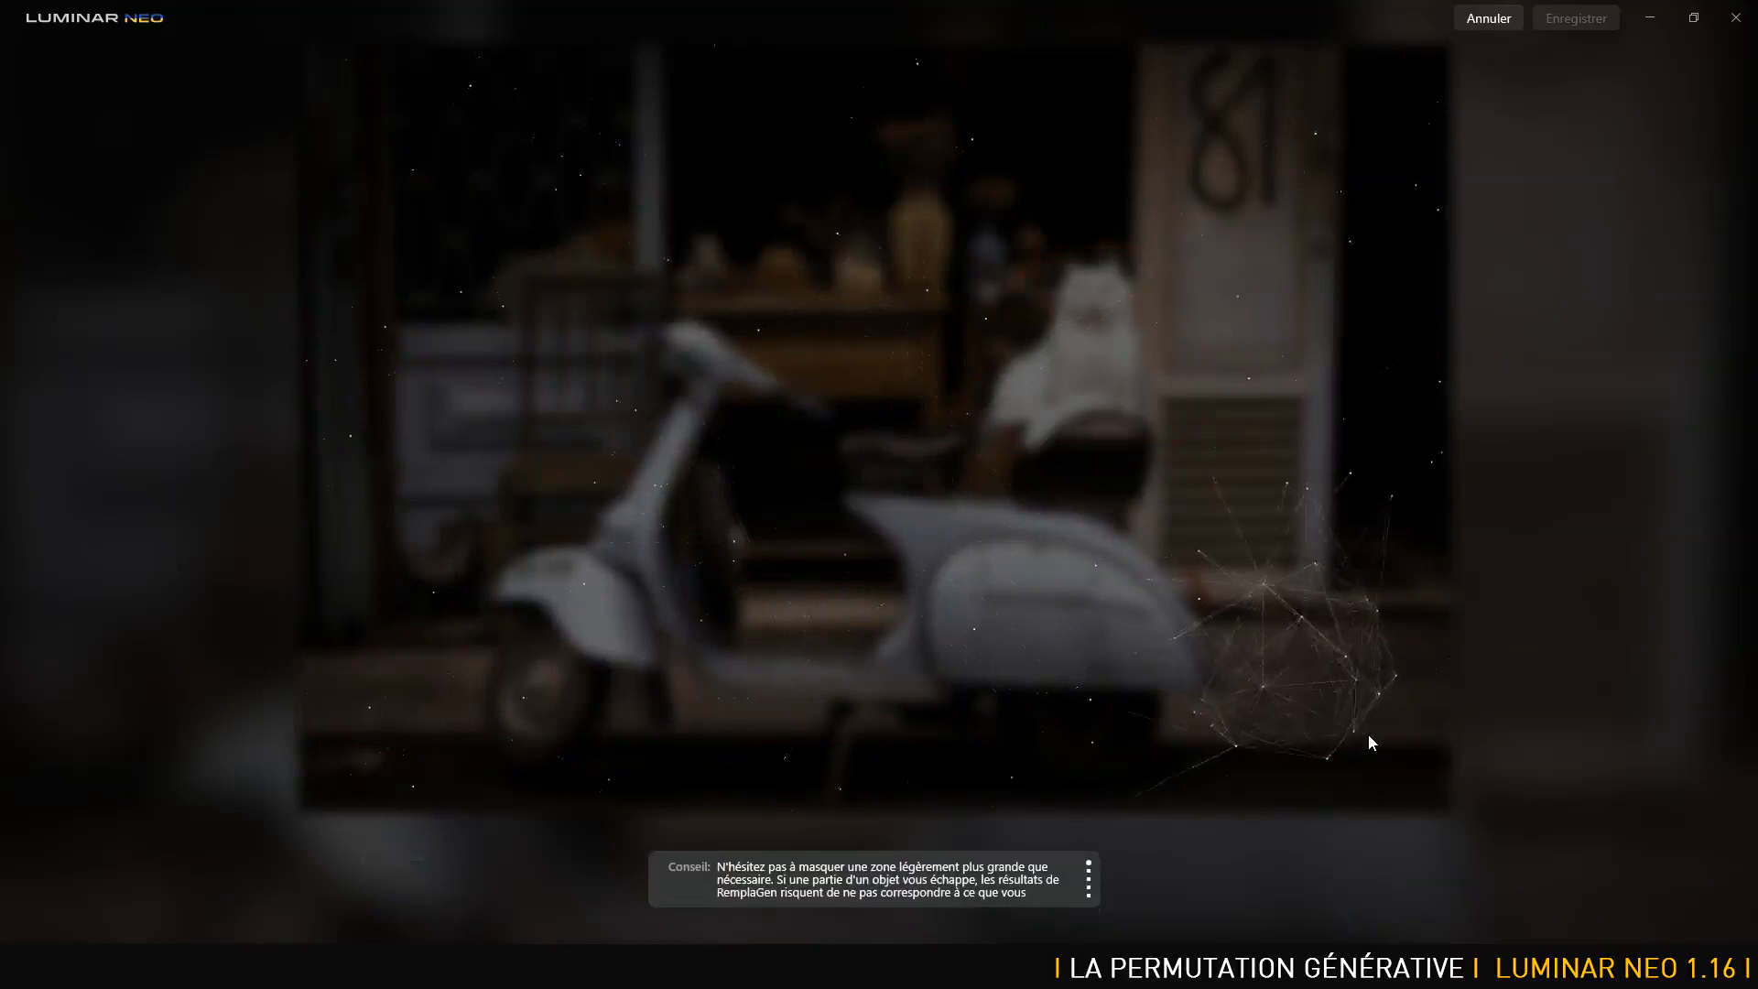